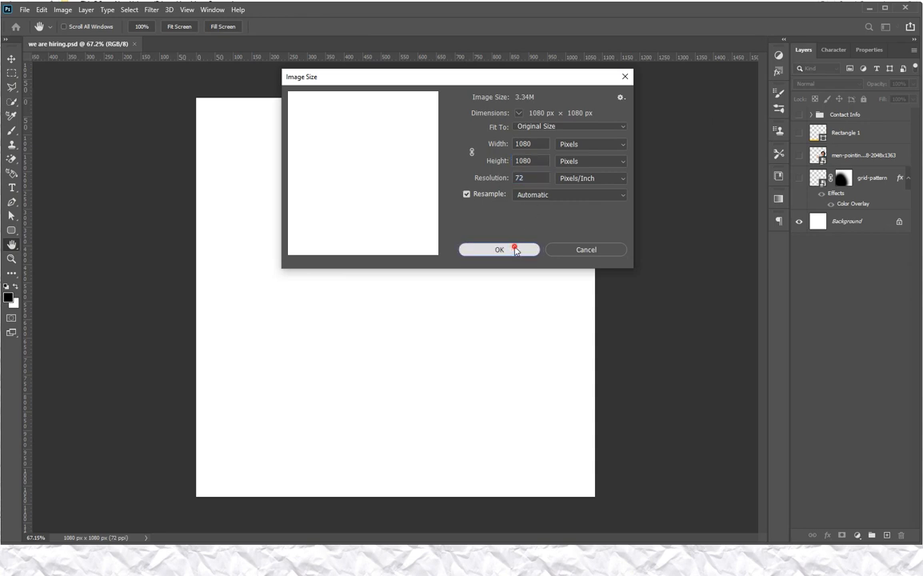
Step: Accept the 1080 × 1080 px image size at 72 pixels/inch and show the grid-pattern layer
left_click(529, 250)
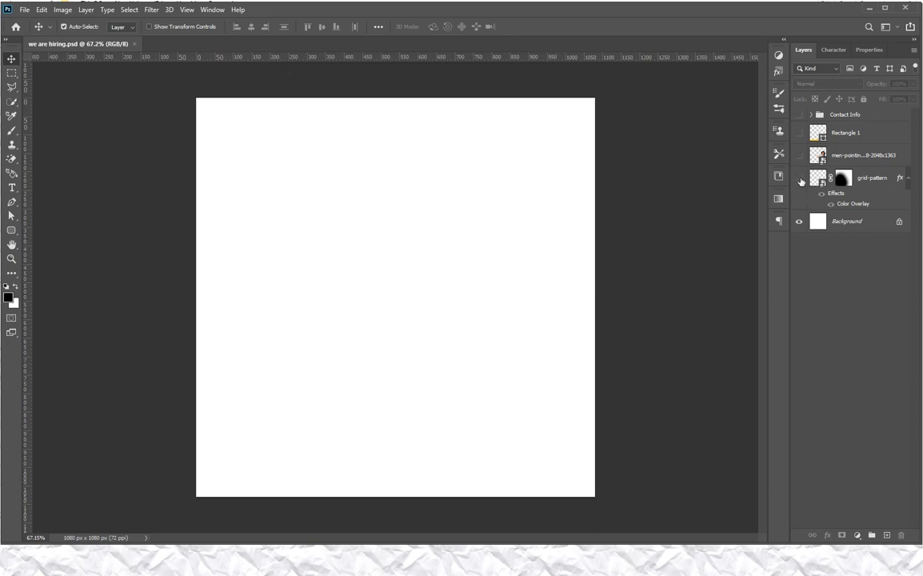
left_click(799, 178)
Step: Add a text layer reading "We are Hiring" in the upper-left area of the canvas
key("t")
left_click(275, 170)
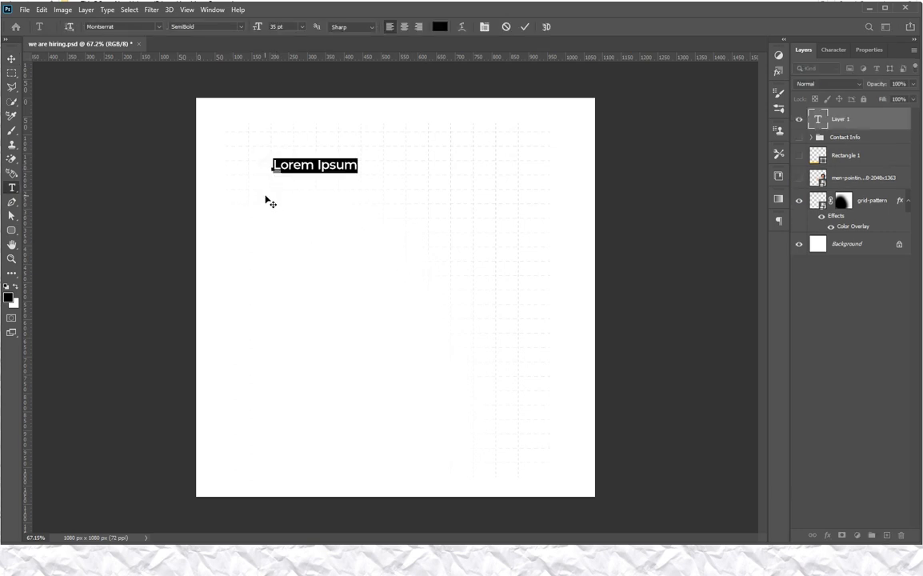
type("We ")
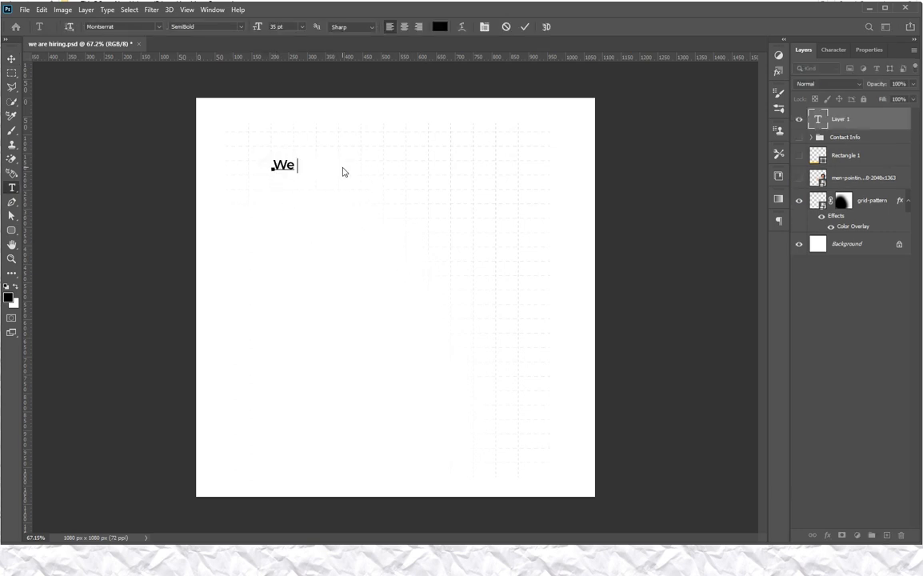
type("Hiring")
key("ctrl+Return")
left_click(298, 165)
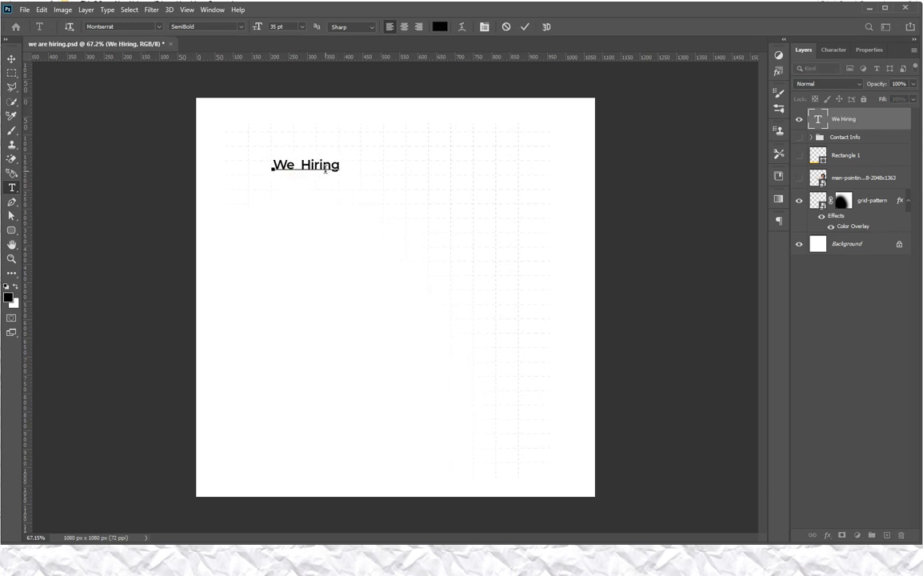
type("are")
key("ctrl+Return")
key("v")
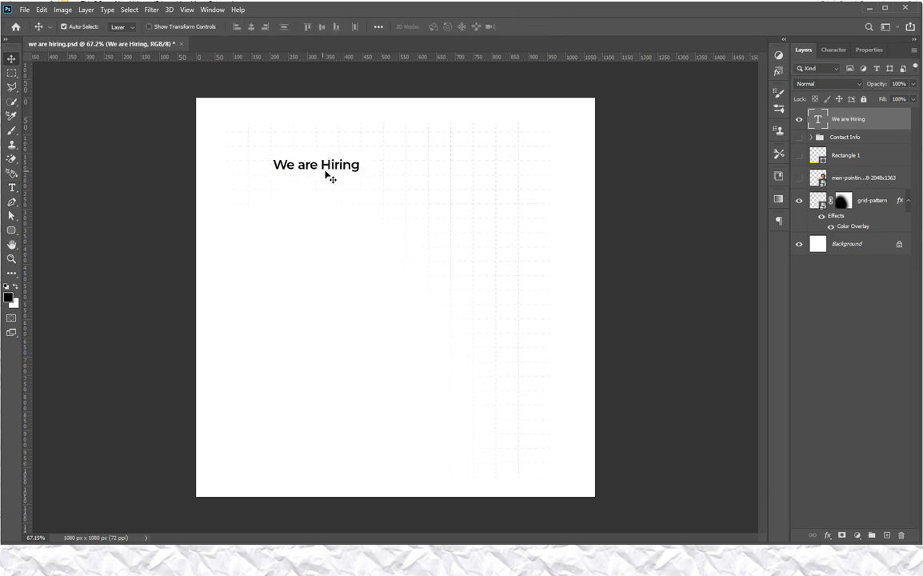
Step: Delete the word "Hiring" from the text layer, keeping only "We are"
key("t")
left_click(323, 164)
left_click_drag(323, 164, 371, 165)
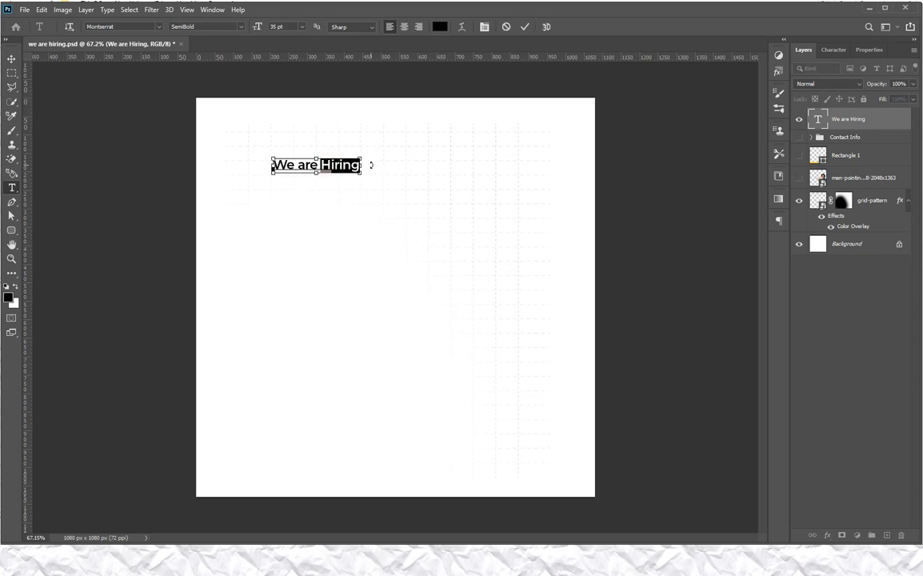
key("BackSpace")
key("ctrl+Return")
key("v")
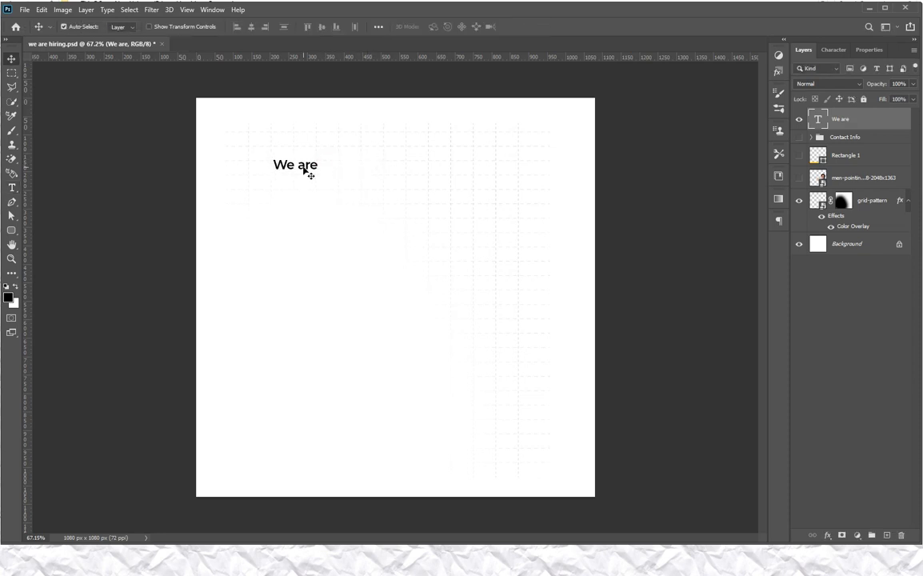
Step: Duplicate the "We are" text directly below itself and change the copy's wording to "Hiring"
mouse_move(306, 171)
left_mouse_down()
mouse_move(306, 194)
mouse_move(318, 187)
left_mouse_up()
type("t")
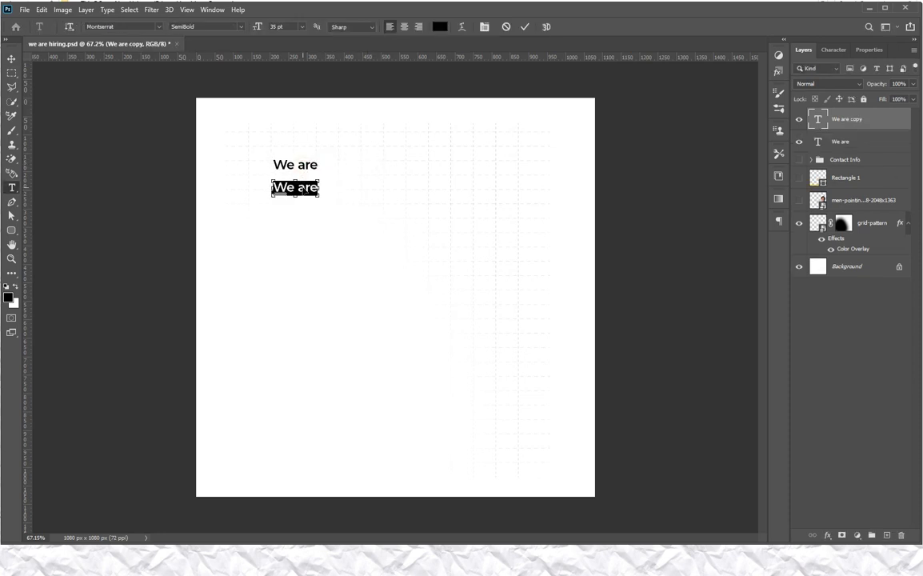
type("Hiring")
key("ctrl+Return")
key("v")
Step: Scale the "Hiring" text up to about 563% and position it beneath "We are"
key("ctrl+t")
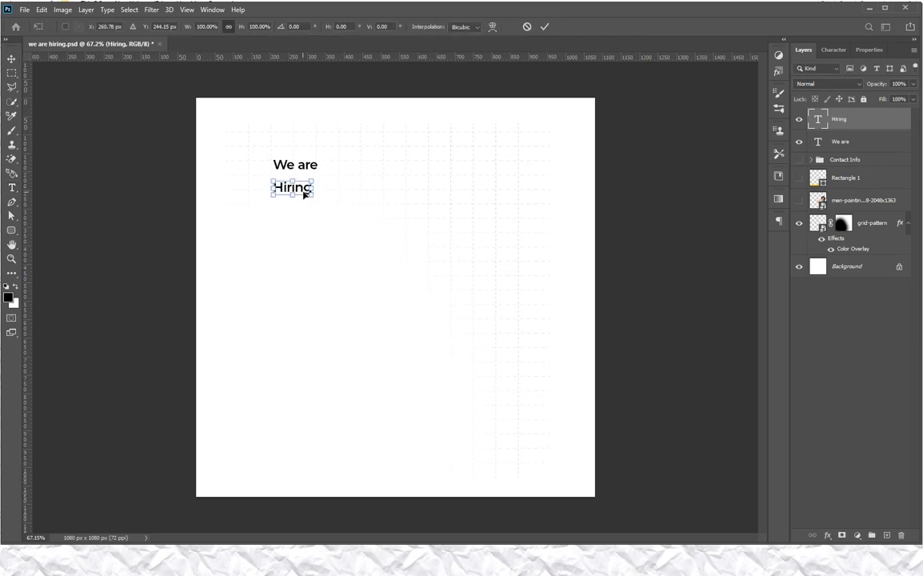
left_click_drag(313, 195, 395, 240)
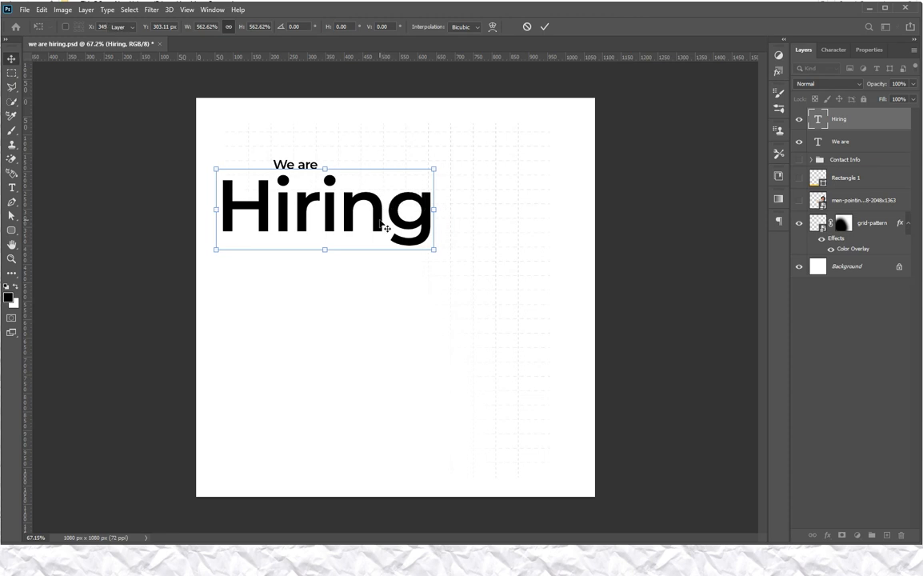
key("Return")
Step: Set the "Hiring" text to Poppins ExtraBold in all caps and move it up slightly
left_click(832, 50)
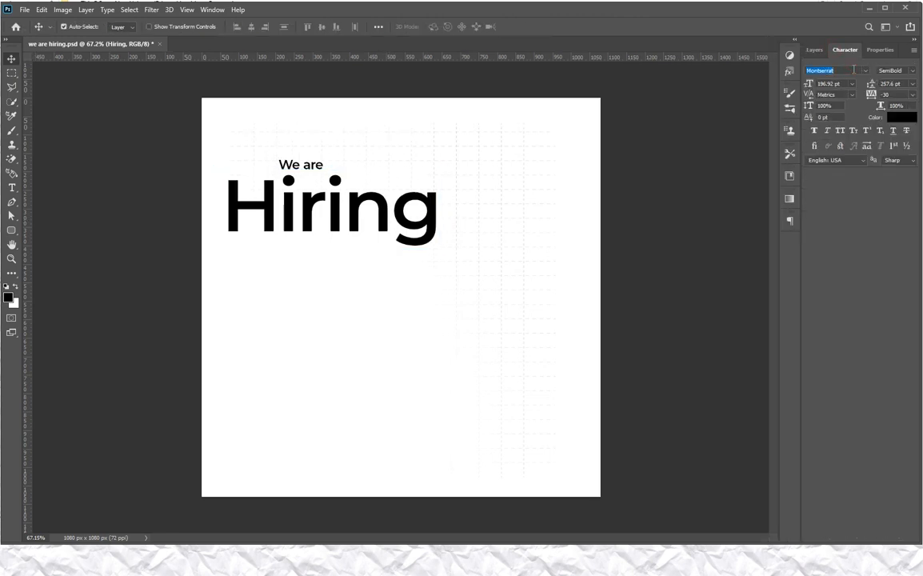
type("p")
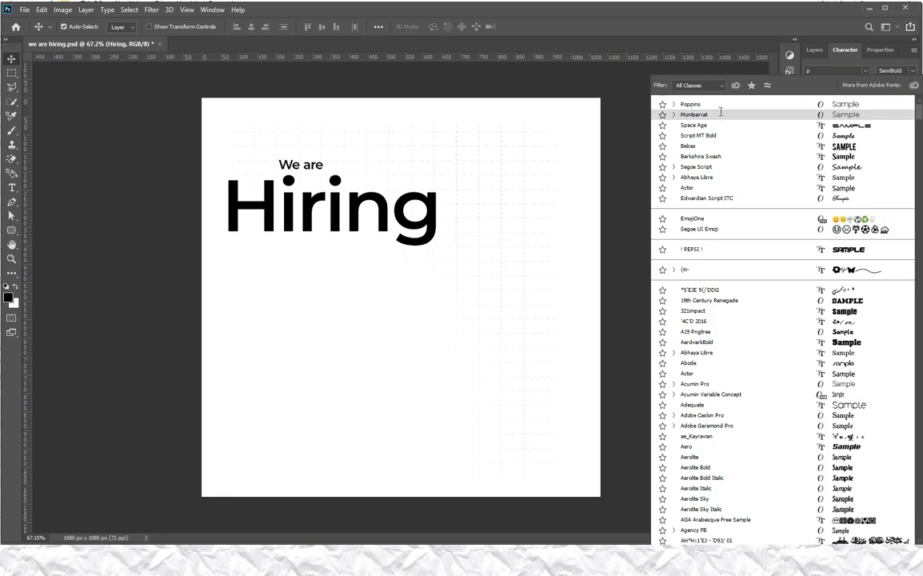
type("oppins")
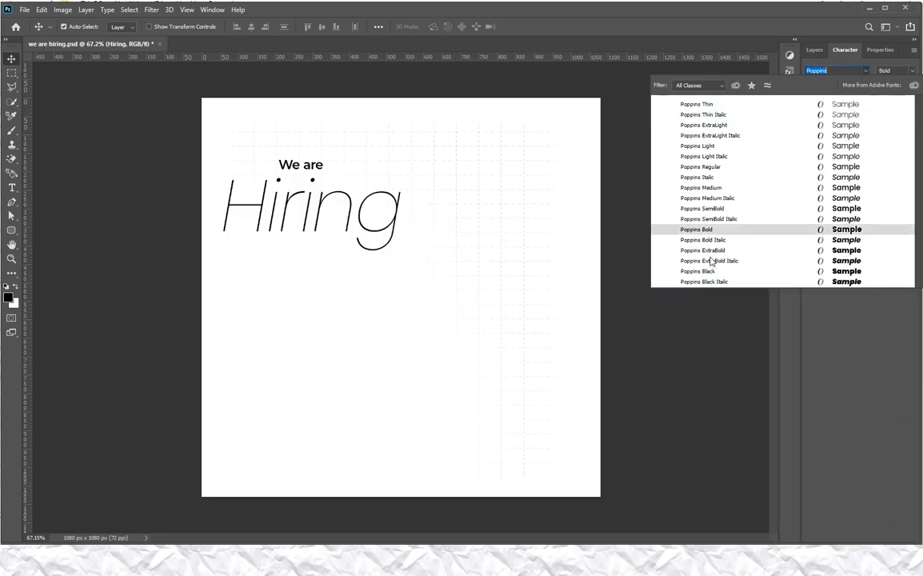
left_click(719, 250)
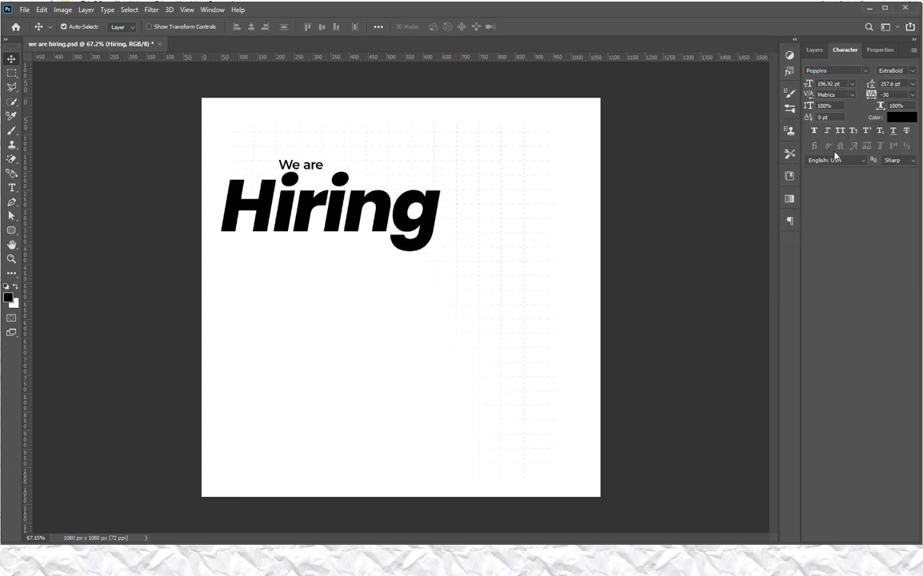
key("ctrl+shift+k")
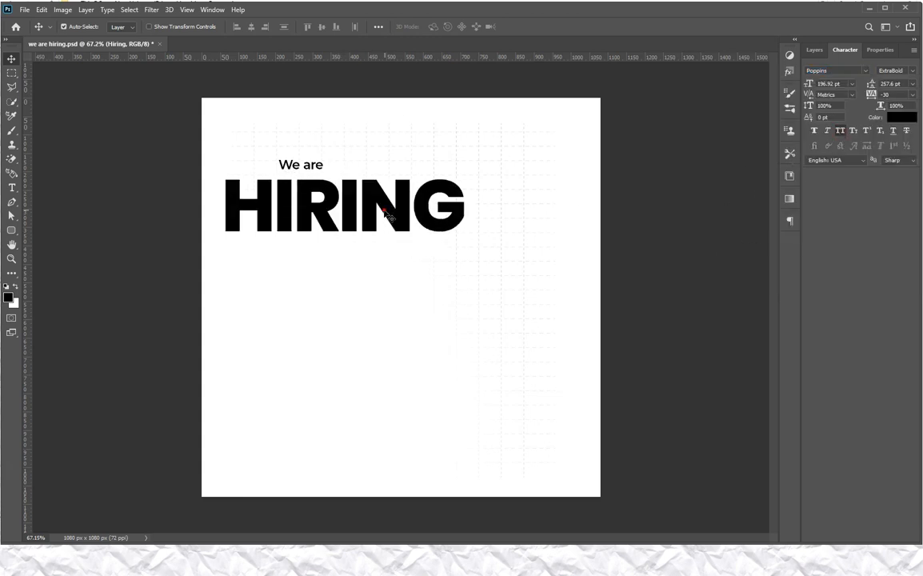
left_click_drag(384, 210, 385, 199)
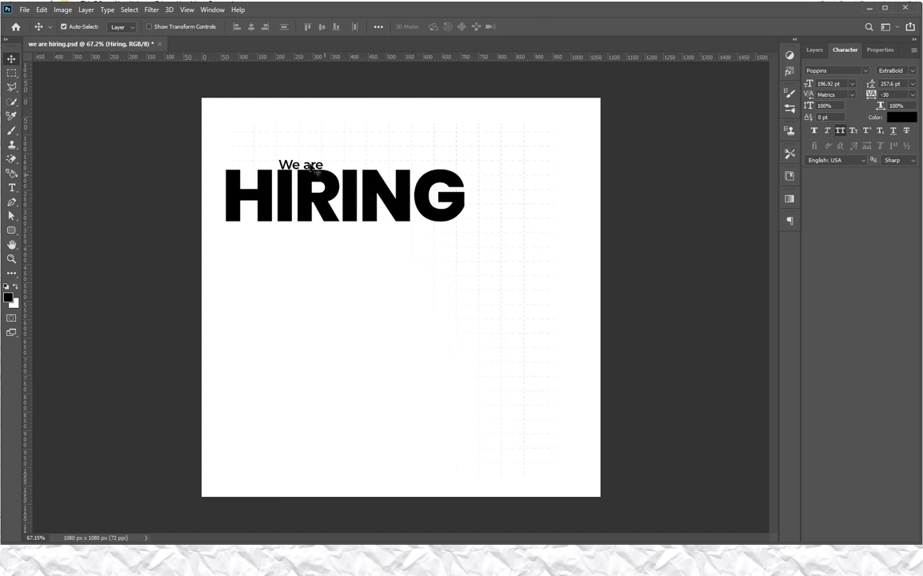
Step: Move "We are" up and left above HIRING and set its font to Brush Script Std Medium
left_click_drag(299, 166, 278, 151)
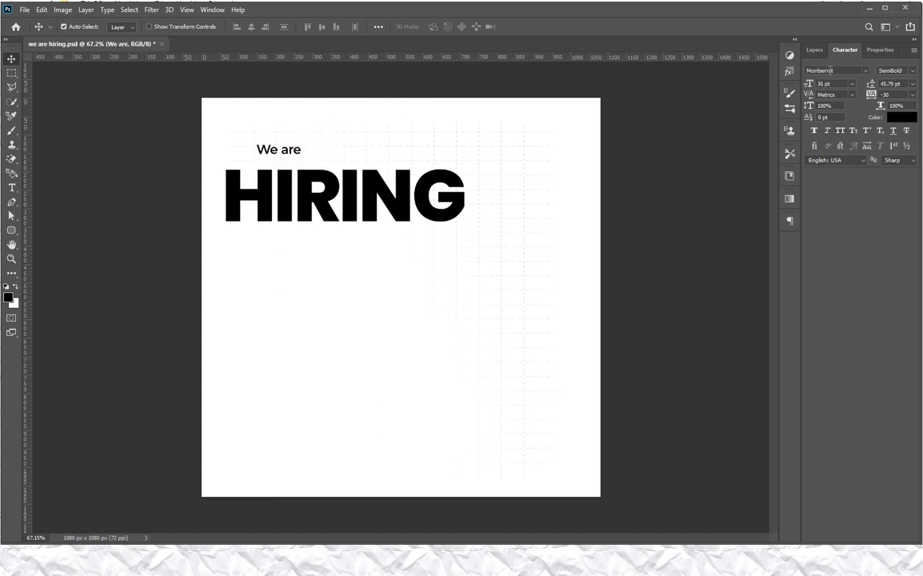
type("scr")
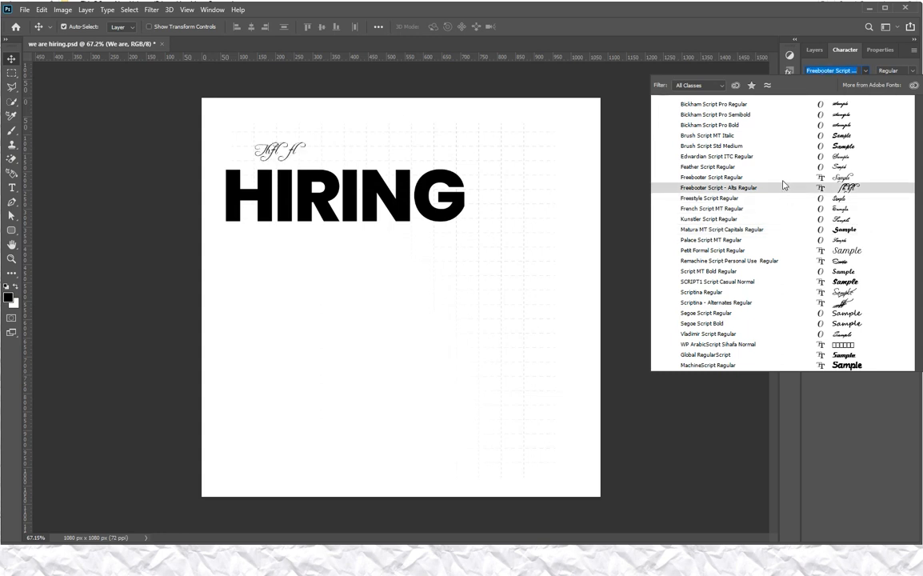
key("Up")
key("Up")
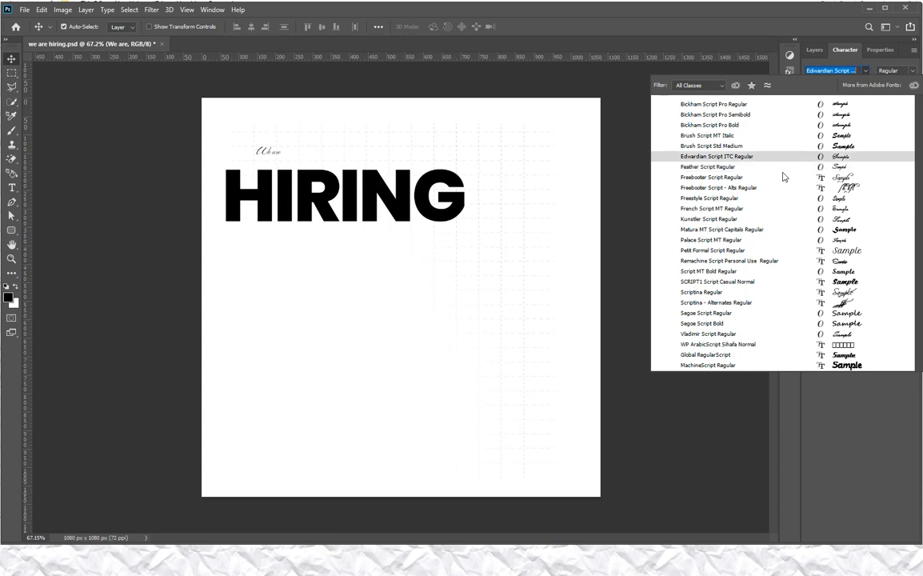
key("Up")
key("Up")
key("Down")
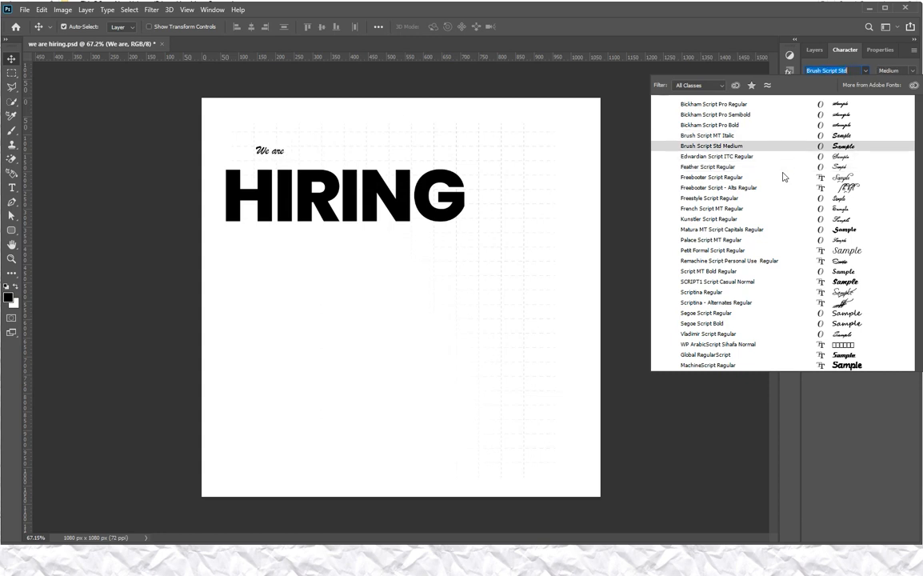
key("Return")
Step: Enlarge the "We are" text to about 112 pt and place it just above the left part of HIRING
key("ctrl+t")
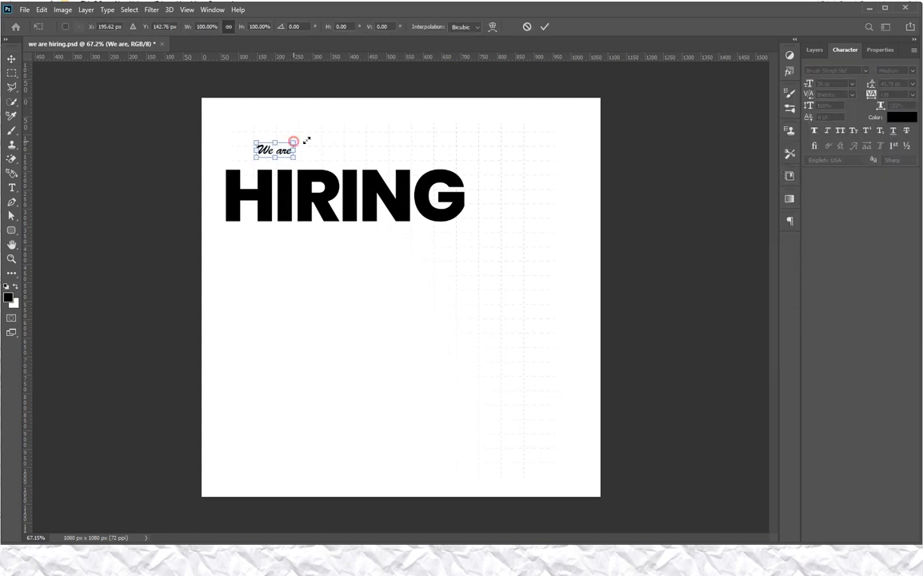
left_click_drag(294, 142, 329, 152)
key("Return")
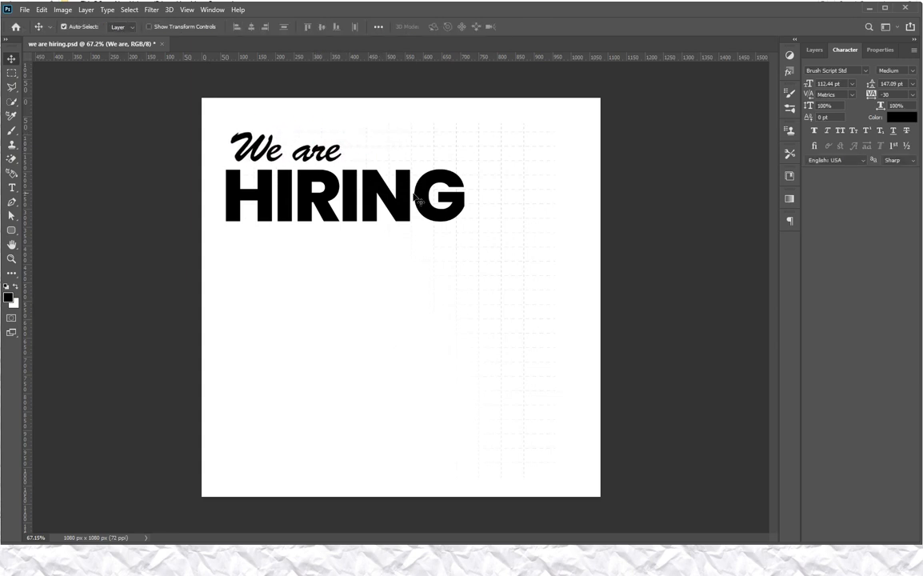
Step: Scale the HIRING text down to about 164 pt and position it closely beneath "We are"
left_click(407, 194)
key("ctrl+t")
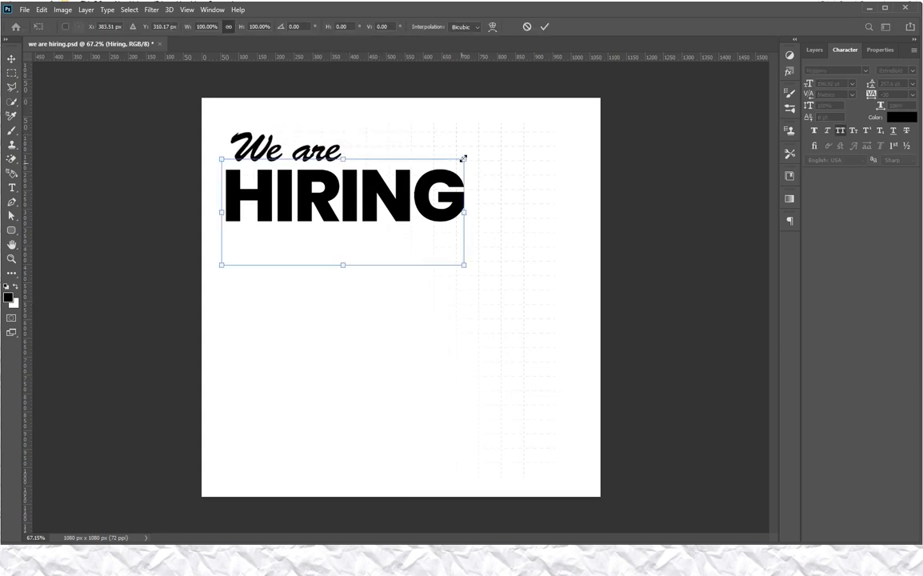
left_click_drag(463, 160, 422, 166)
left_click_drag(362, 204, 362, 200)
key("Return")
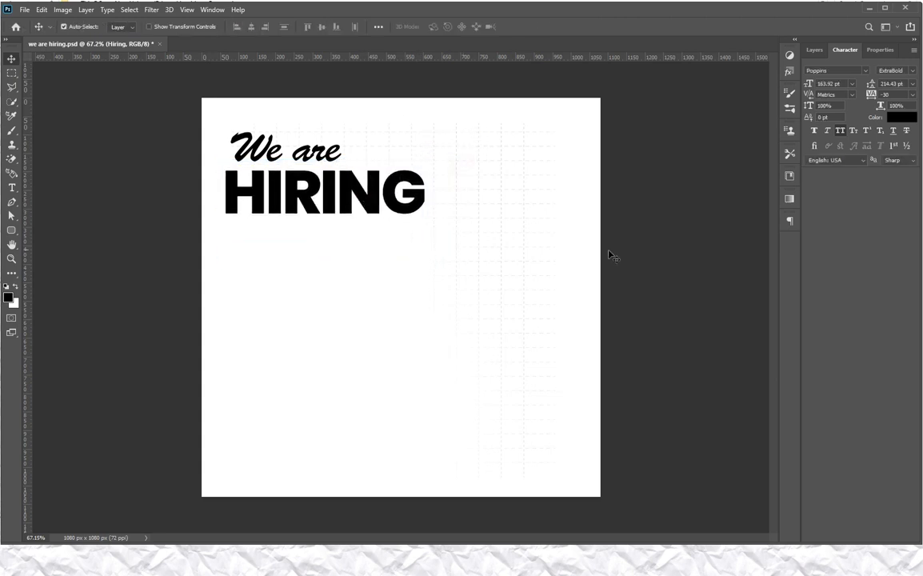
key("alt+Tab")
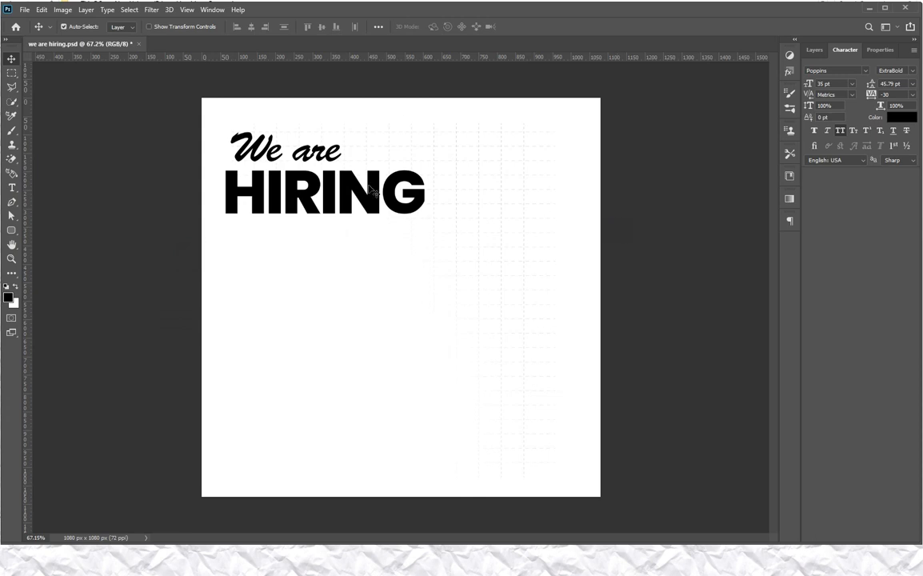
Step: Duplicate "We are" below HIRING and set the copy to Poppins Medium at 60 pt
left_click_drag(288, 144, 288, 226)
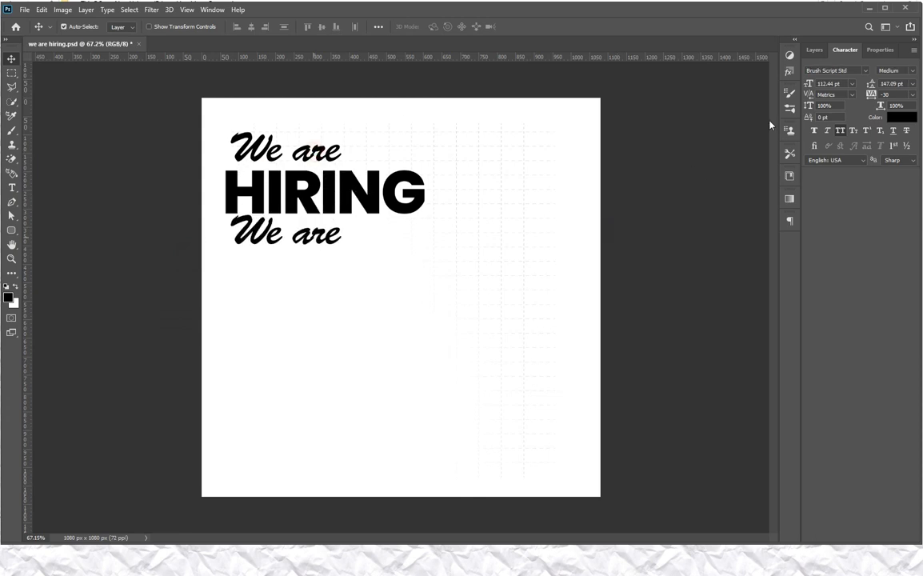
left_click(839, 71)
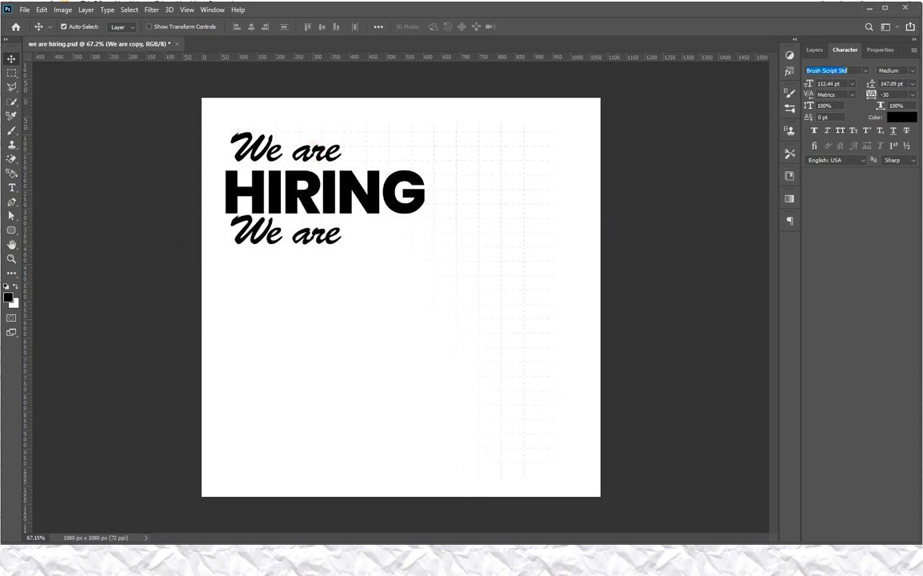
type("poppin")
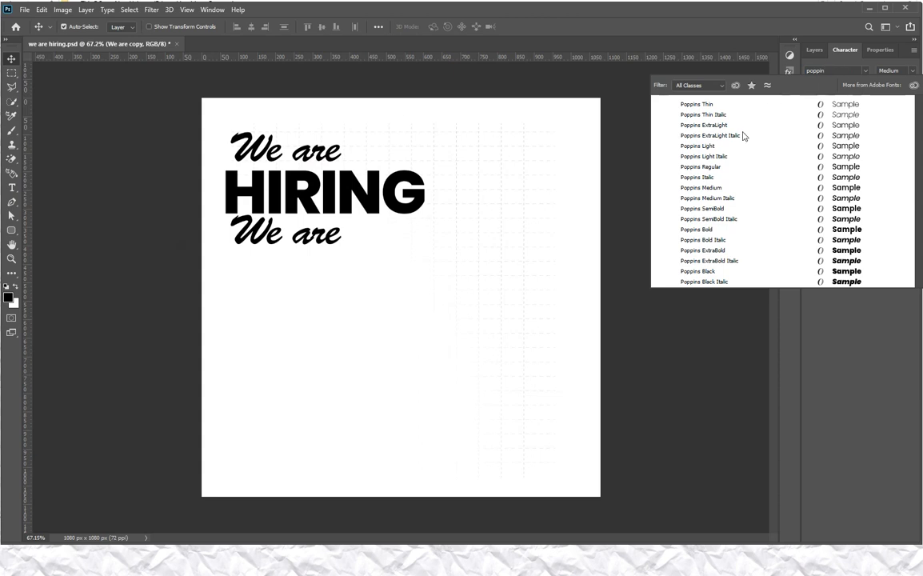
left_click(708, 188)
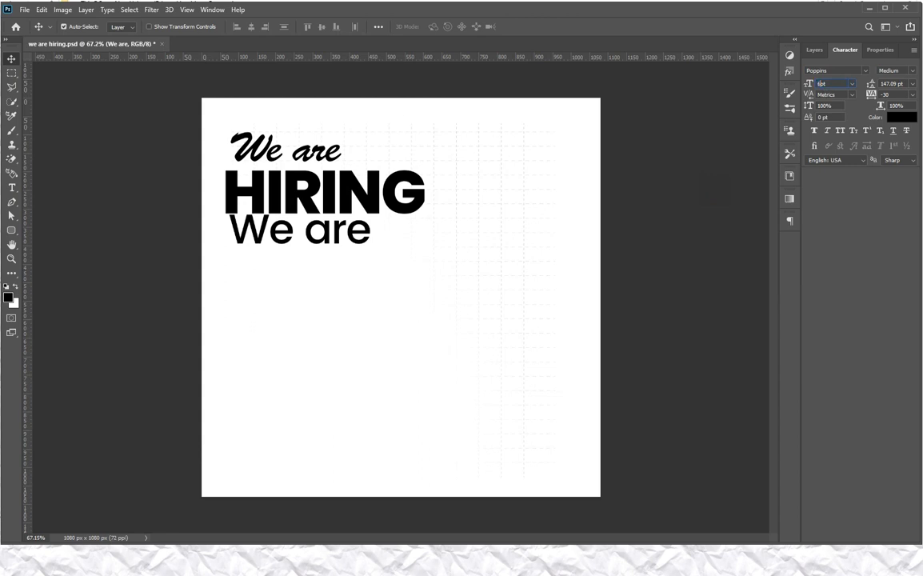
type("60")
key("Return")
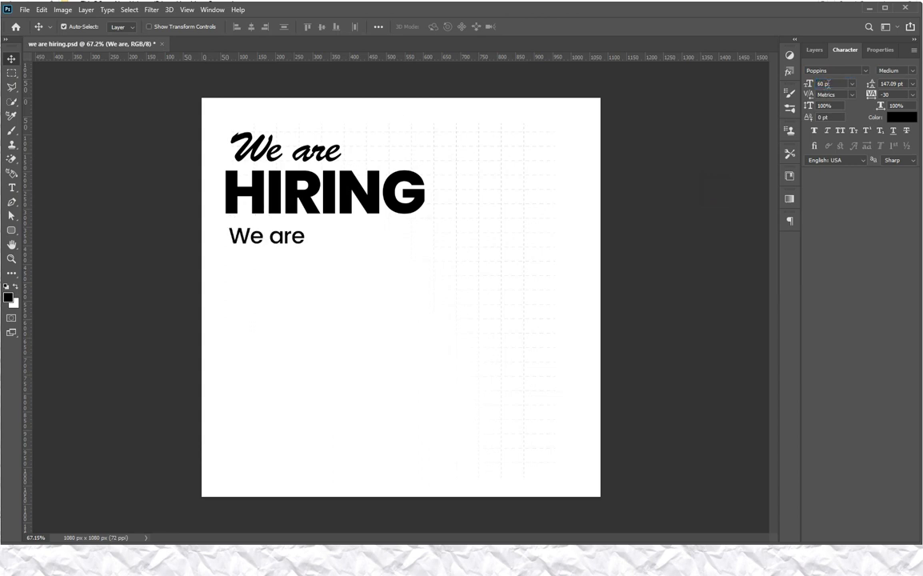
Step: Replace the wording of the text below HIRING with "join our Team"
double_click(303, 244)
key("ctrl+a")
type("join")
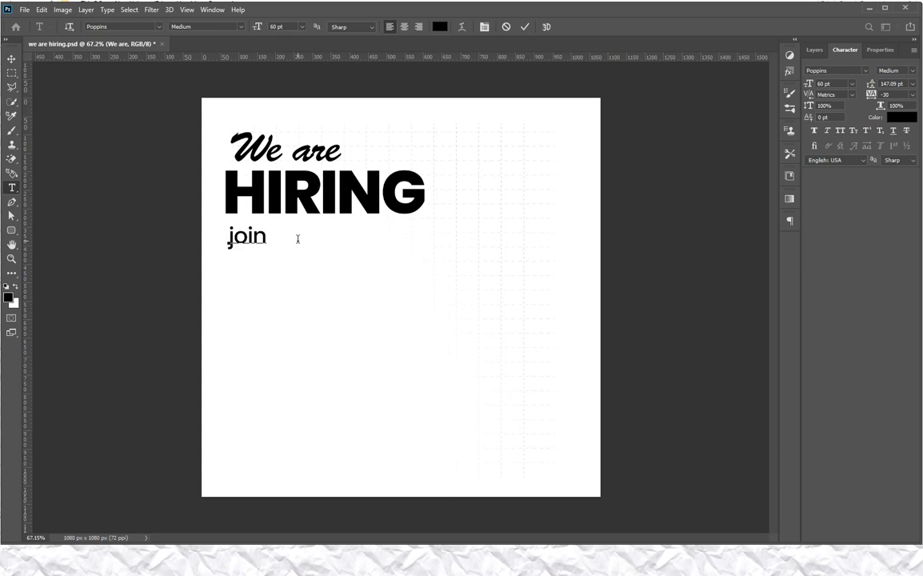
type("our")
key("BackSpace")
key("BackSpace")
type("our Team")
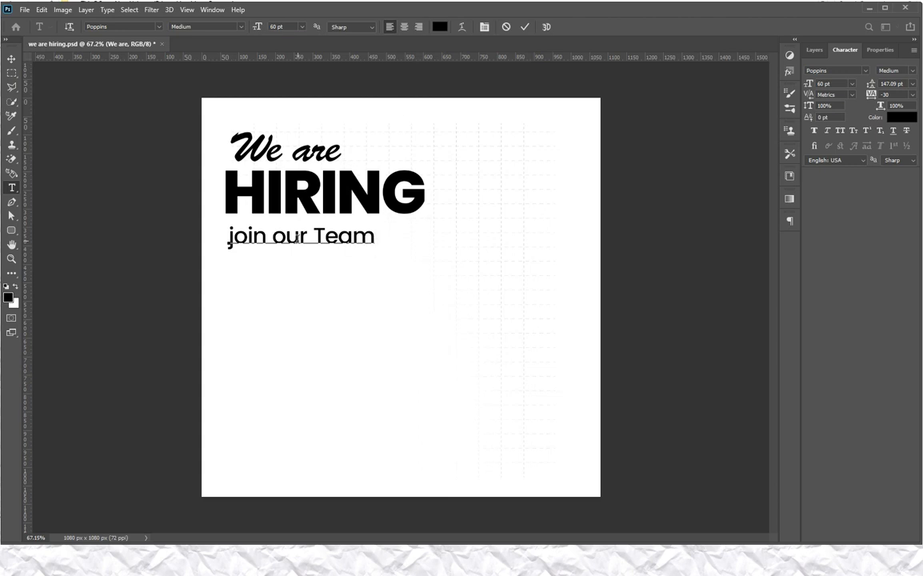
key("ctrl+Return")
key("v")
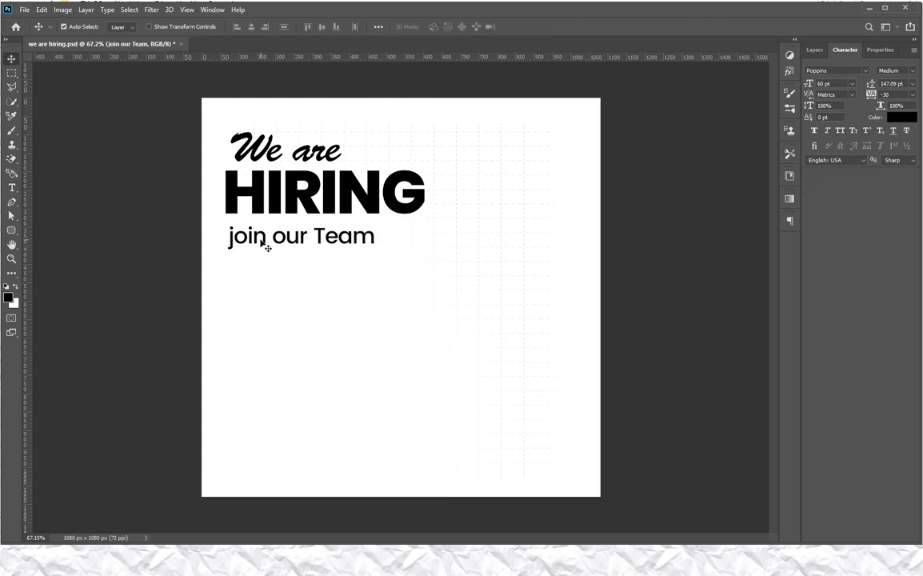
Step: Capitalize the first letter of the tagline so it reads "Join our Team"
key("t")
left_click(231, 239)
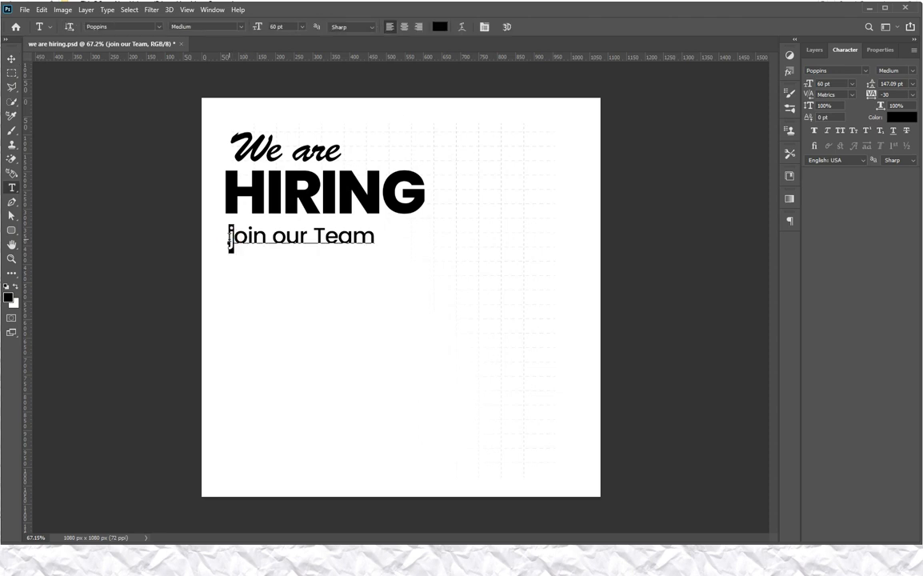
type("J")
key("ctrl+Return")
key("v")
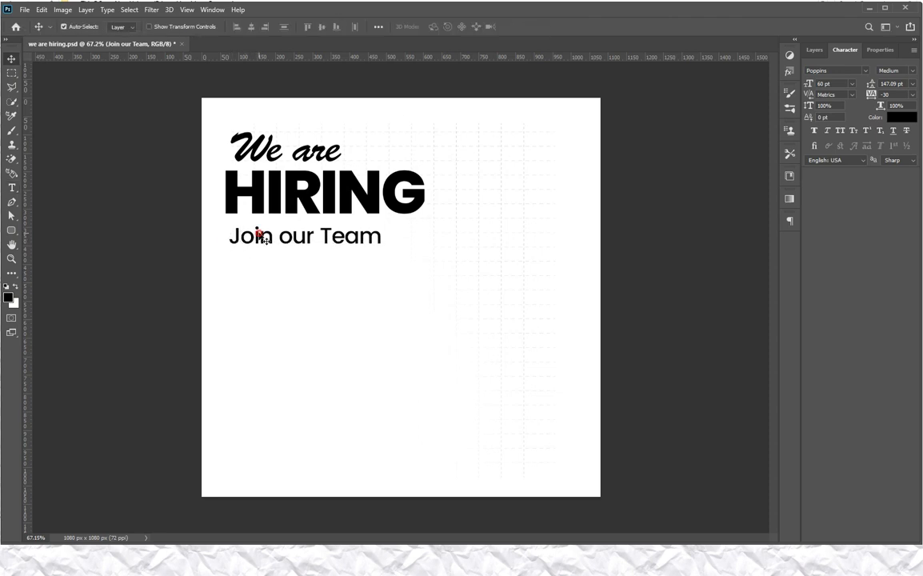
Step: Set the tagline below HIRING in all caps and scale it down to about 86%
left_click(840, 134)
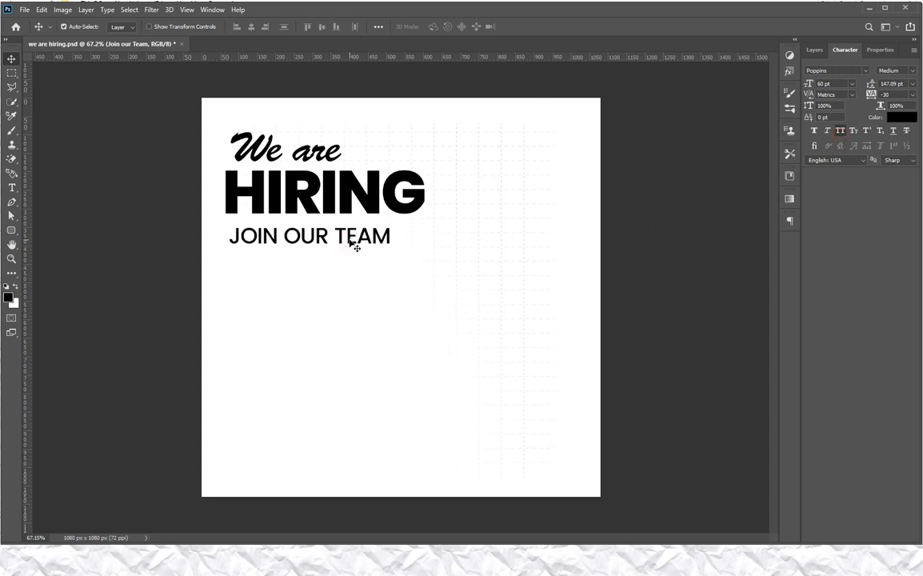
key("ctrl+t")
left_click_drag(390, 249, 369, 248)
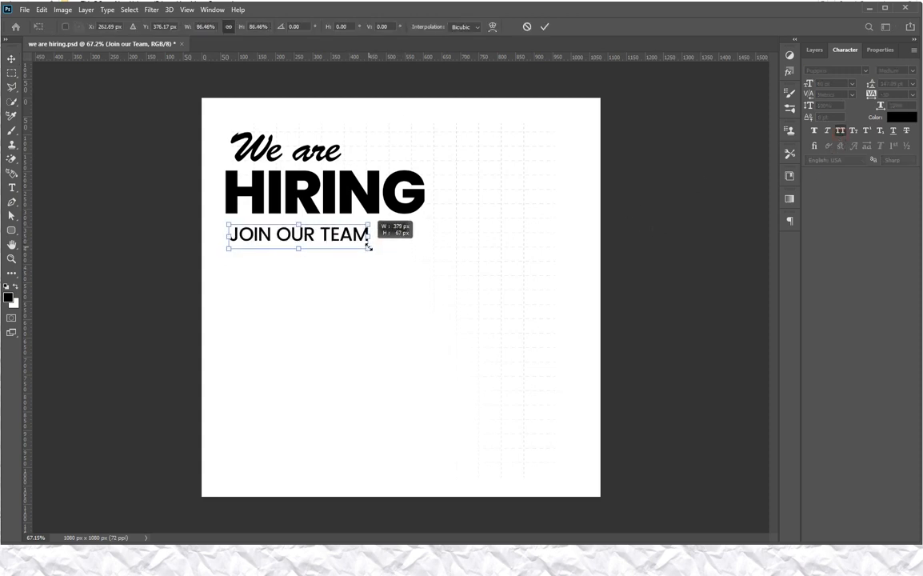
key("Return")
left_click(636, 198)
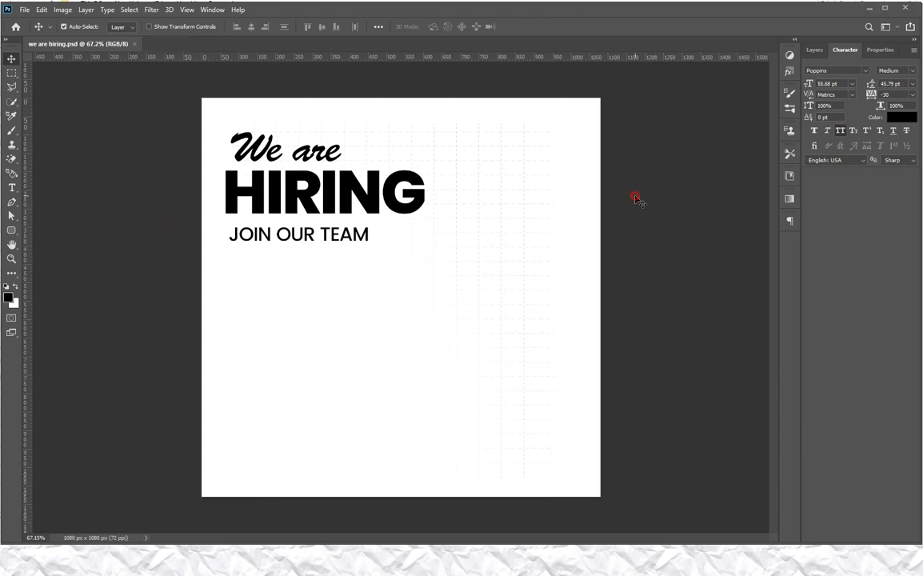
key("u")
left_click_drag(555, 190, 432, 358)
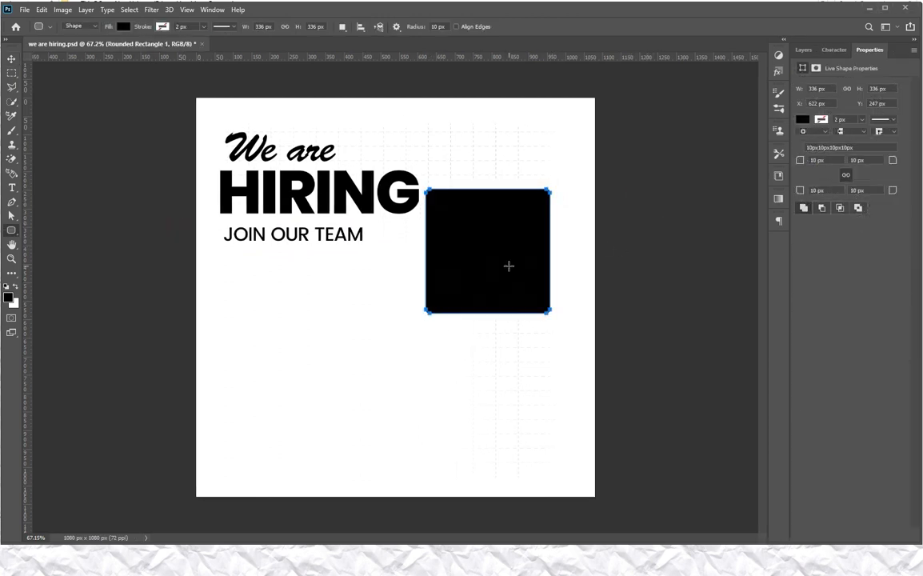
key("Delete")
Step: Draw a circle about 472 px in diameter with the Ellipse tool, below and to the right of HIRING
right_click(11, 230)
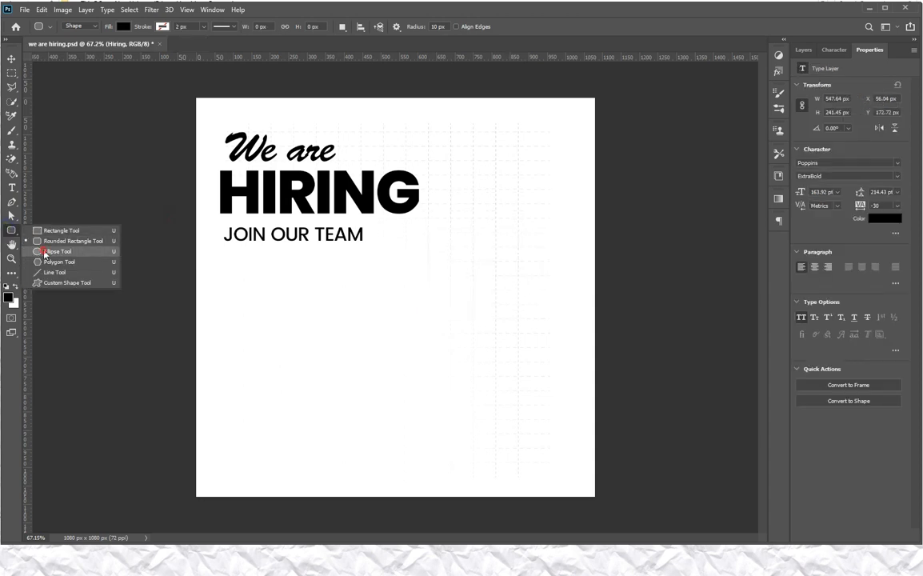
left_click(40, 227)
left_click_drag(555, 206, 348, 381)
key("v")
left_click_drag(488, 293, 480, 289)
Step: Fill the circle with the recently used bright blue
key("u")
left_click(122, 26)
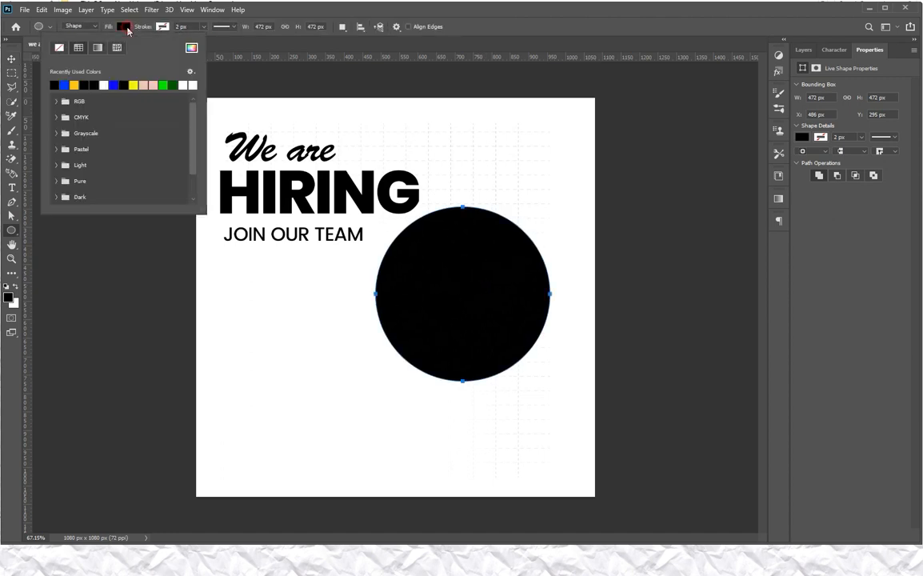
left_click(65, 84)
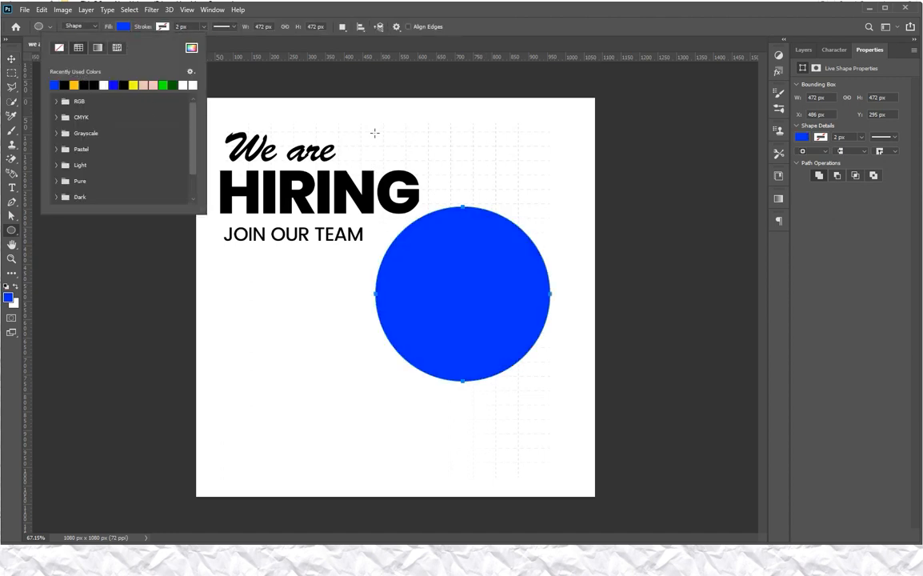
key("v")
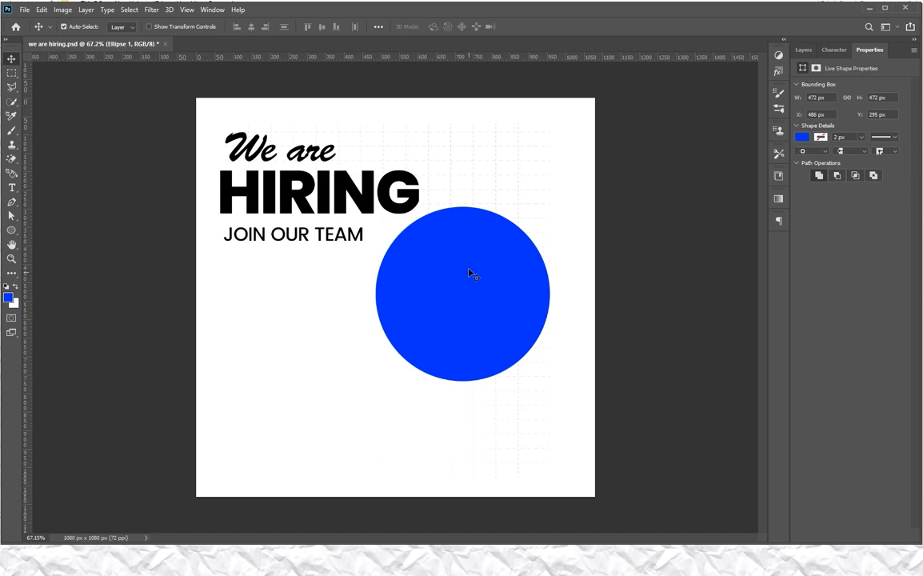
Step: Recolor the HIRING text to blue 0030ff by sampling the circle
left_click(360, 192)
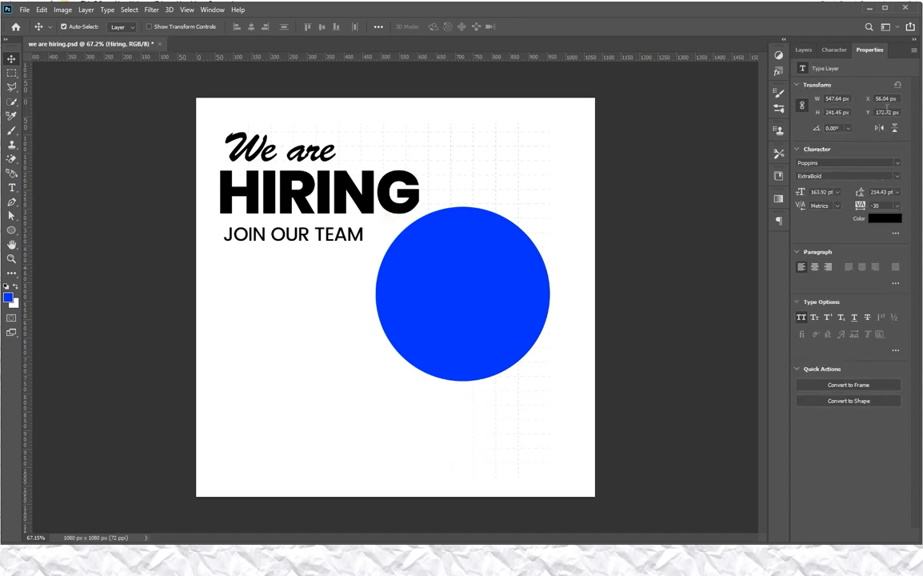
left_click(885, 218)
left_click(469, 247)
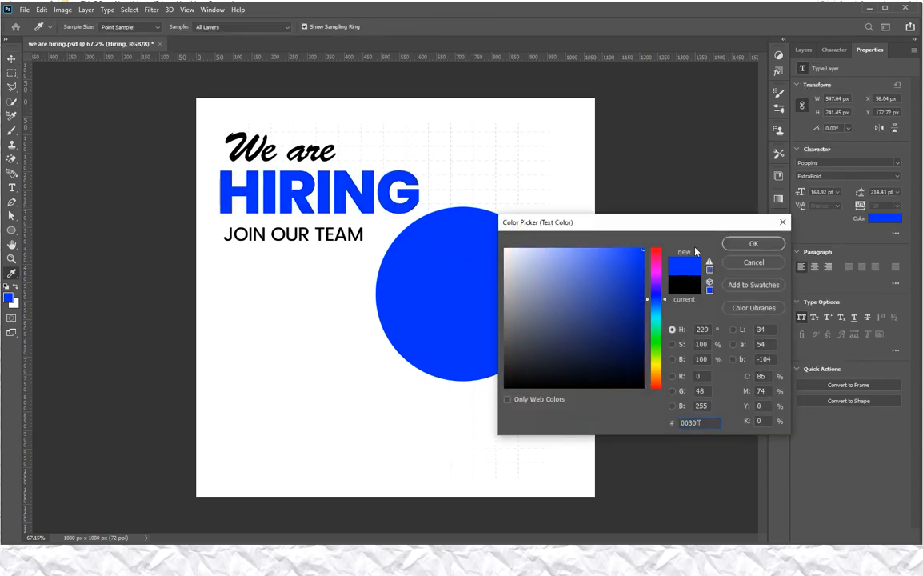
left_click(729, 245)
Step: Change the circle's fill to the recently used golden yellow and shift it slightly down and right
left_click(496, 274)
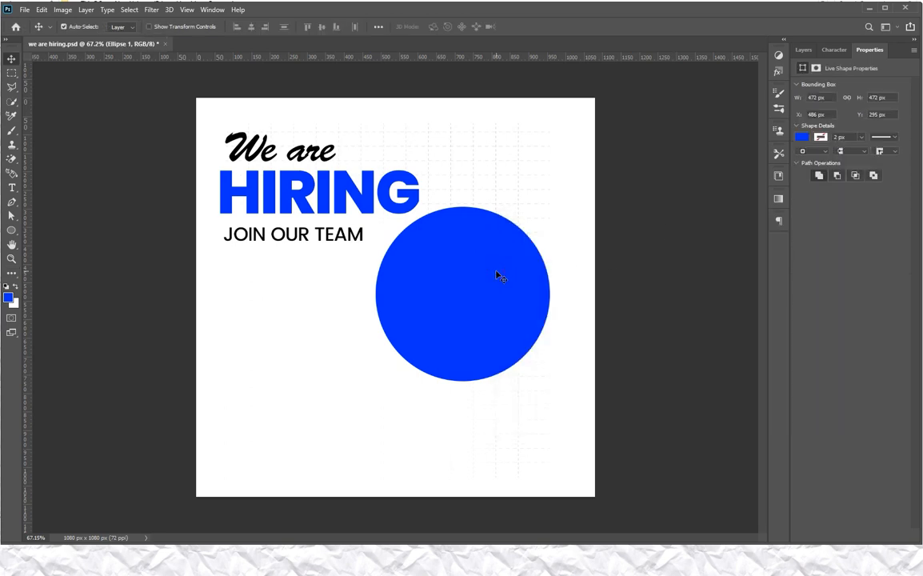
key("u")
left_click(124, 27)
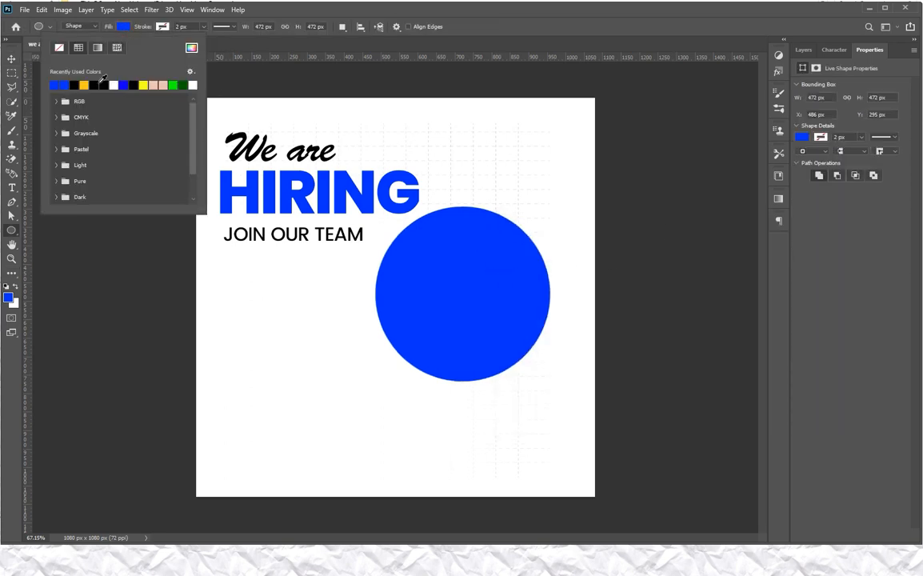
left_click(86, 84)
key("v")
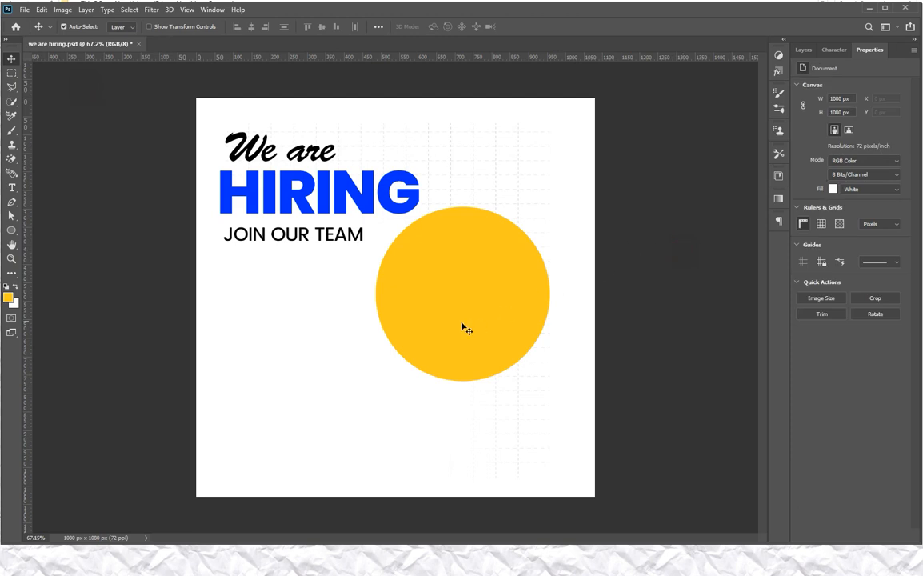
left_click_drag(479, 279, 487, 289)
left_click(693, 151)
Step: Show the pointing man photo and move the circle's layer directly beneath it, above grid-pattern
left_click(803, 49)
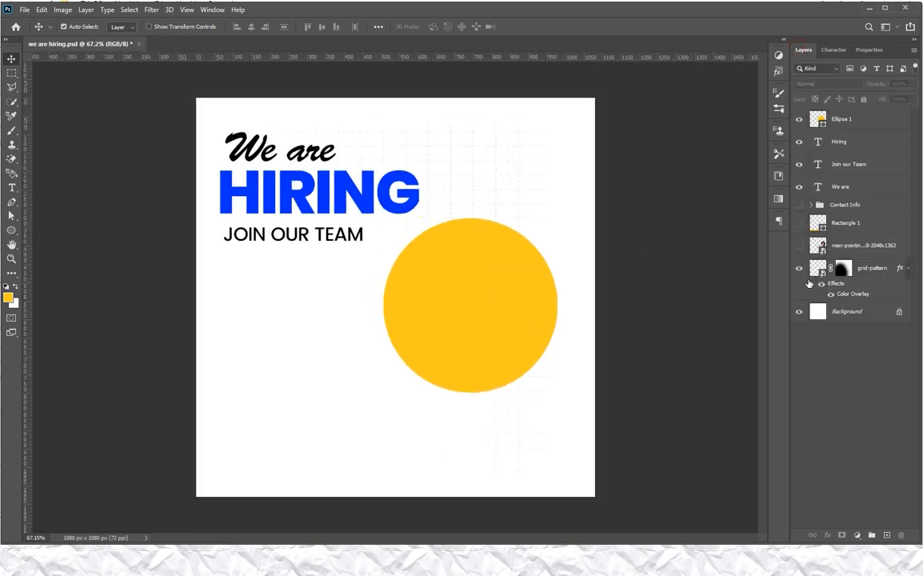
left_click(798, 245)
left_click(528, 298)
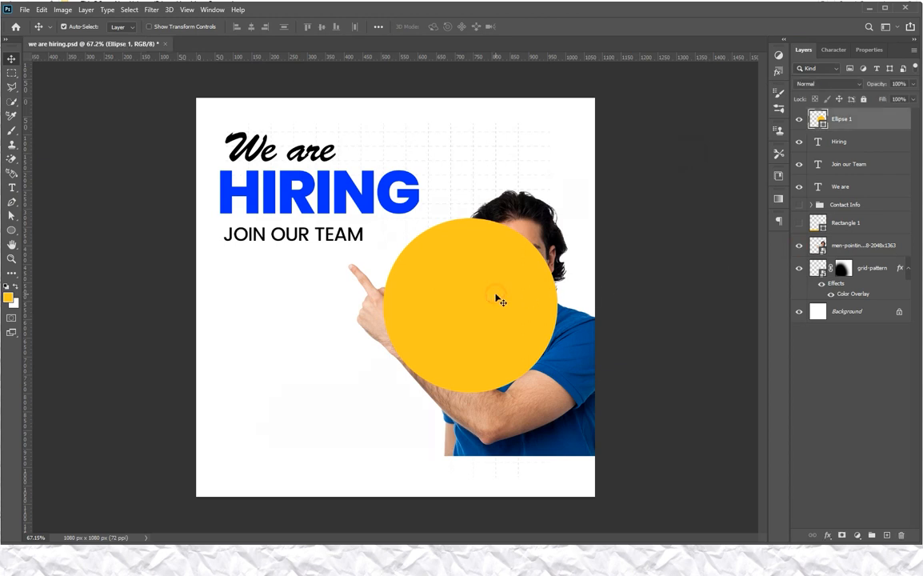
left_click_drag(815, 116, 880, 254)
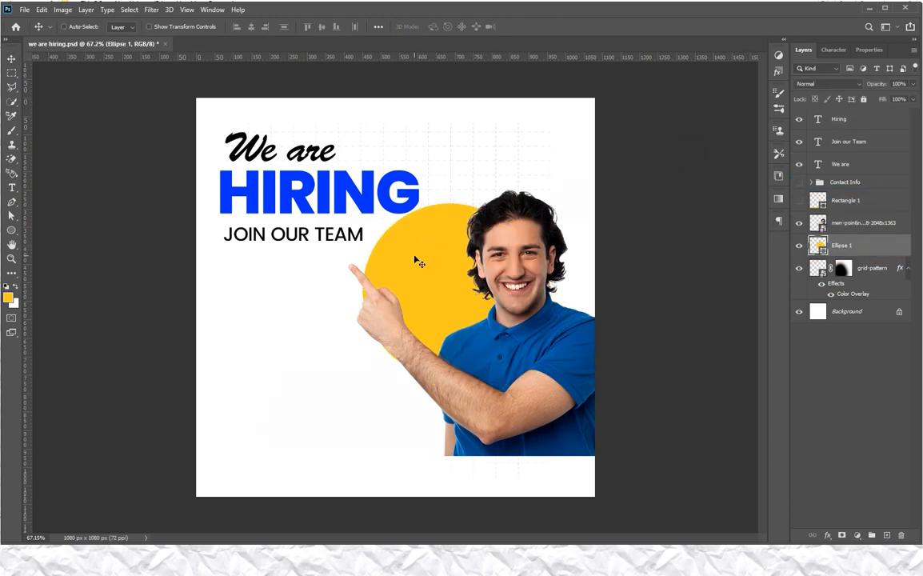
Step: Scale the yellow circle up to about 115% and position it behind the man's head and shoulder
key("ctrl+t")
left_click_drag(361, 203, 350, 159)
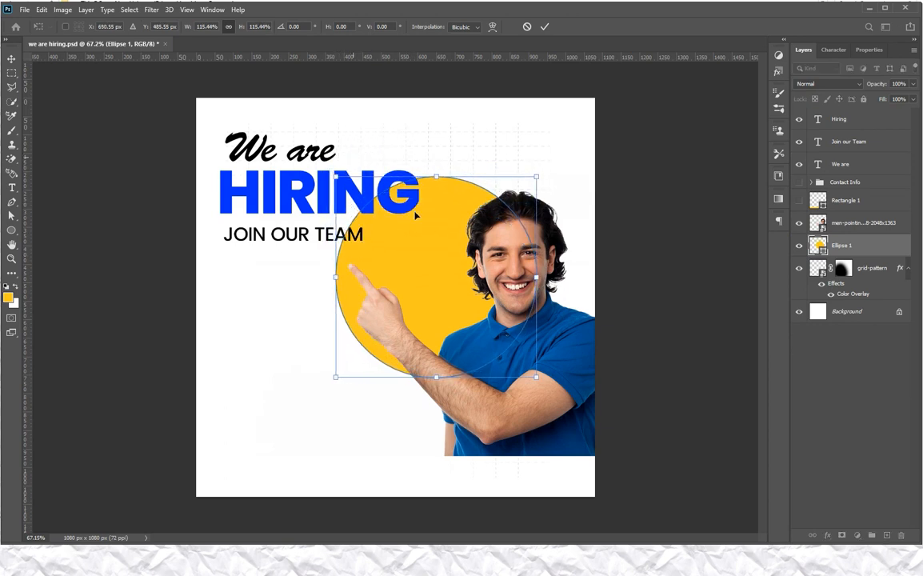
left_click_drag(445, 253, 446, 239)
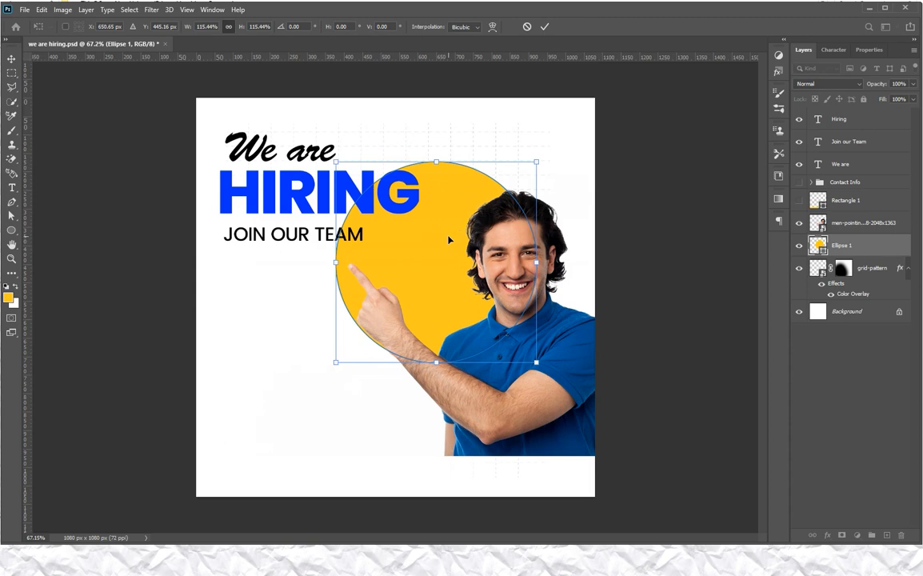
key("Return")
left_click_drag(414, 268, 459, 268)
Step: Enlarge the HIRING text so its last letters overlap the yellow circle
left_click(310, 182)
key("ctrl+t")
key("Return")
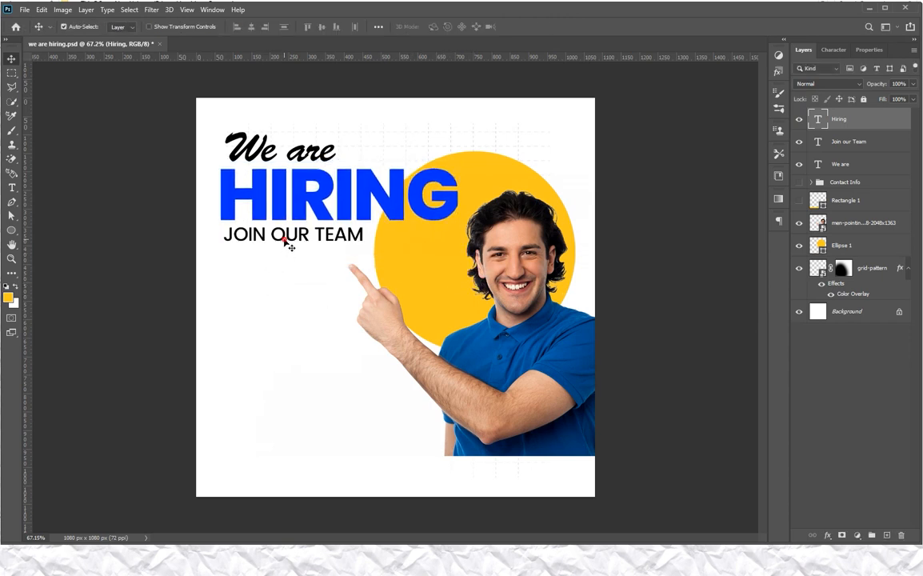
Step: Scale the JOIN OUR TEAM tagline to about 107%, aligned with HIRING's left edge and nudged slightly down
left_click_drag(285, 241, 282, 240)
key("ctrl+t")
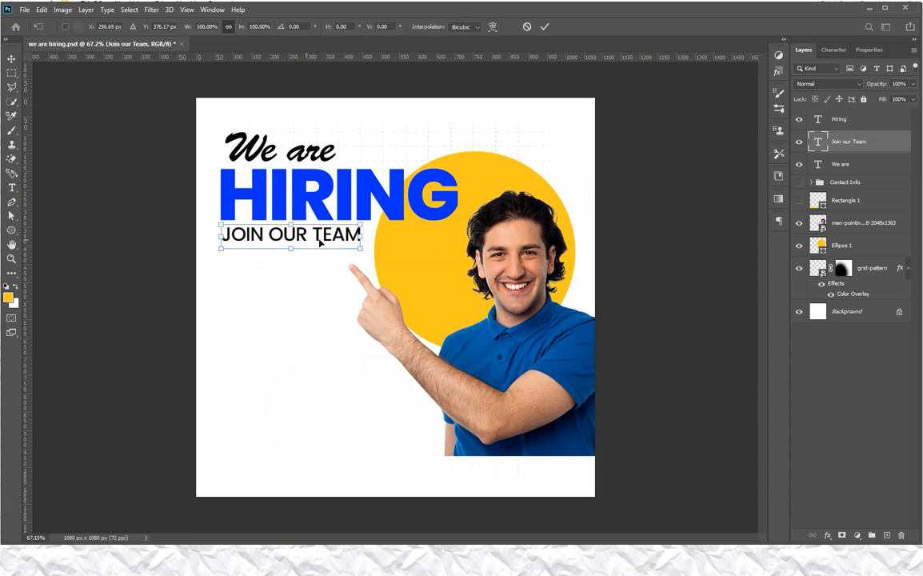
left_click_drag(363, 250, 376, 258)
key("Return")
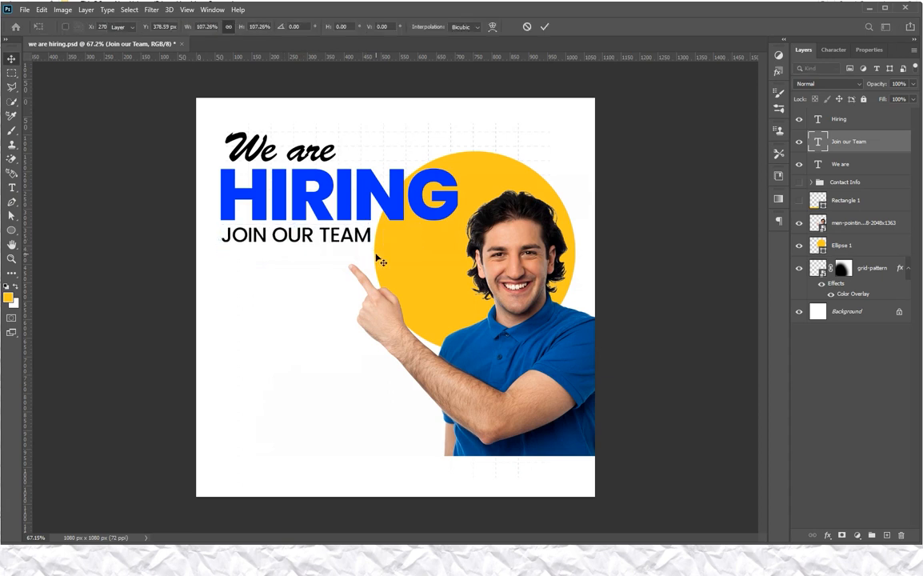
key("Down")
key("Down")
key("Down")
key("Down")
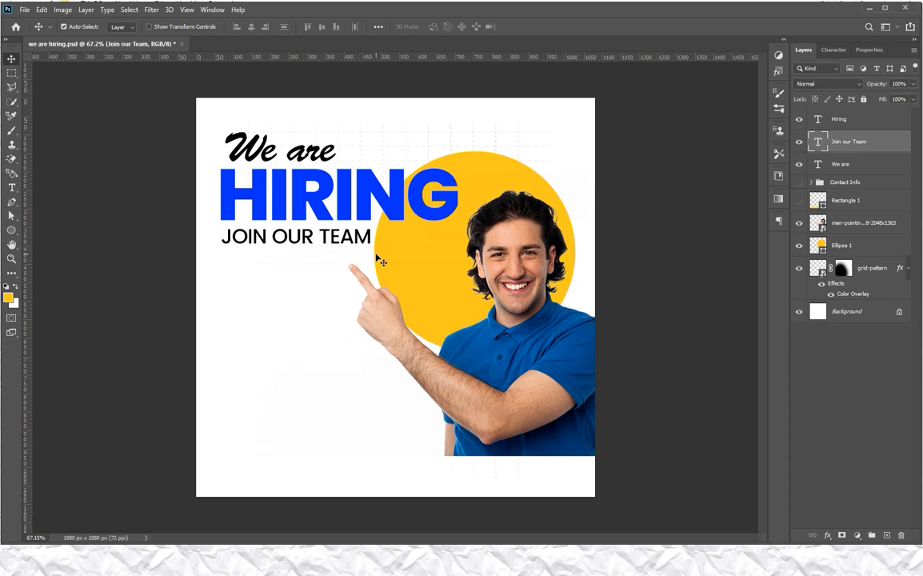
left_click(696, 266)
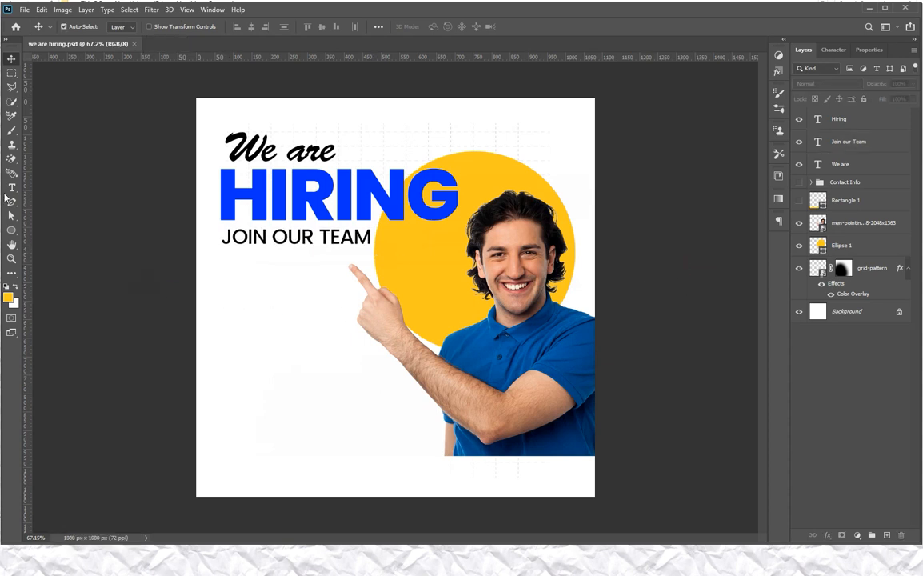
Step: Add a paragraph text box with Lorem ipsum placeholder text below the tagline and turn off All Caps for it
left_click(11, 187)
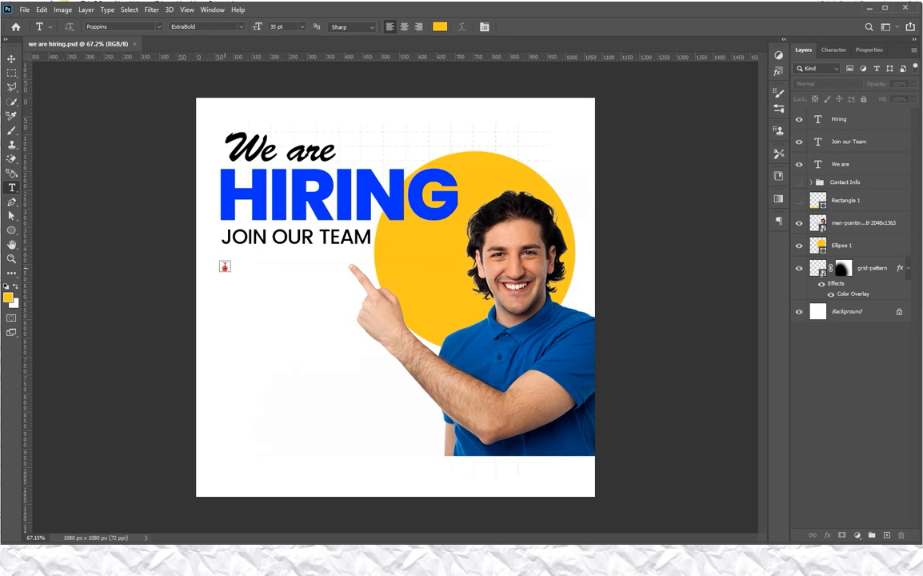
left_click_drag(225, 268, 354, 315)
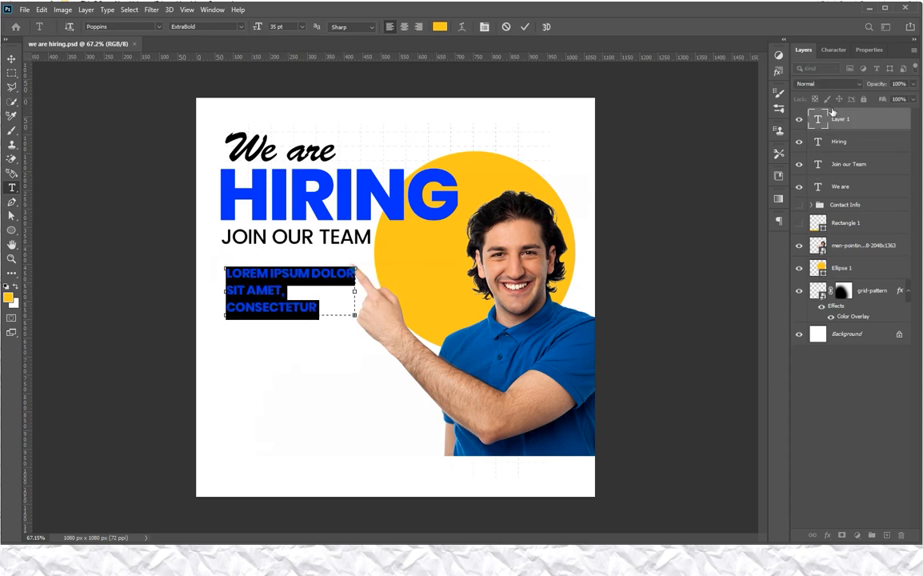
left_click(834, 49)
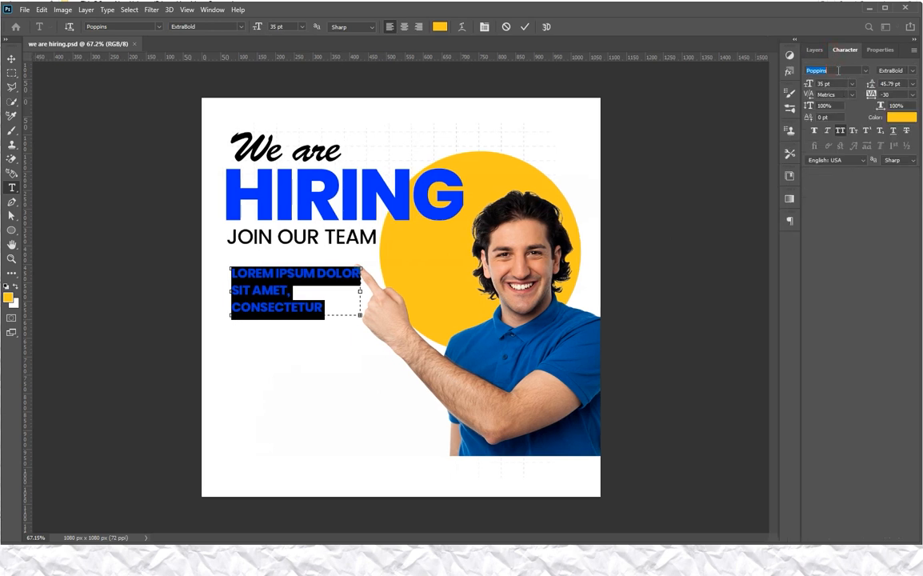
left_click(840, 134)
Step: Set the placeholder paragraph's font to Montserrat Medium
left_click(891, 70)
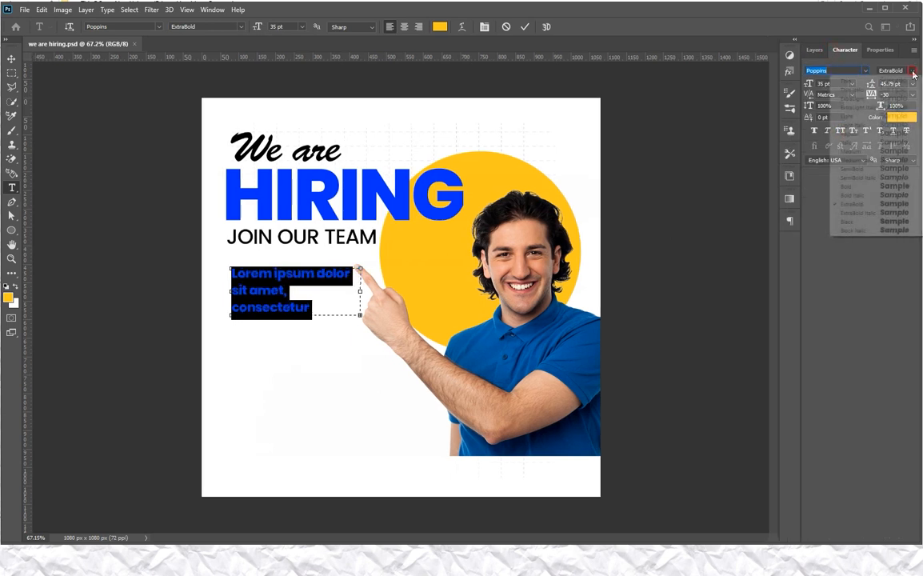
left_click(874, 151)
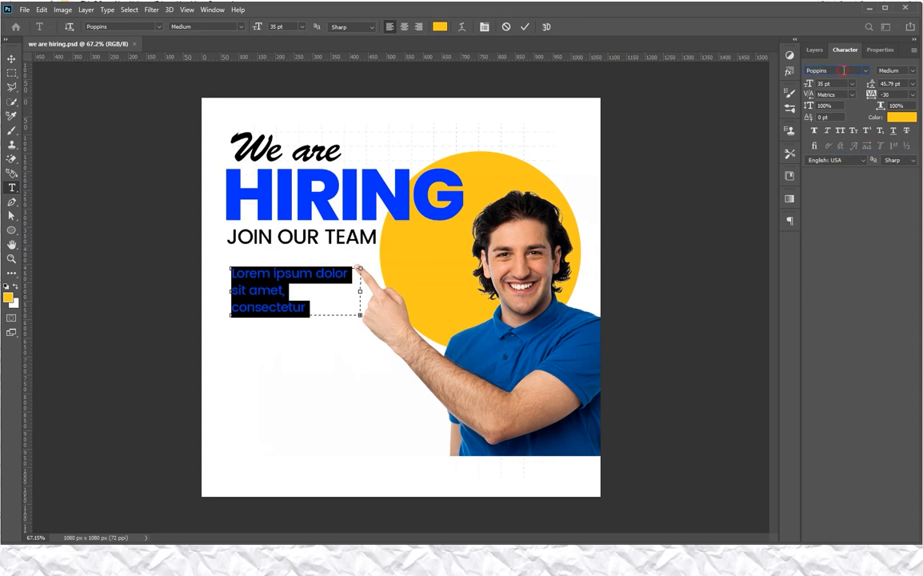
left_click(844, 70)
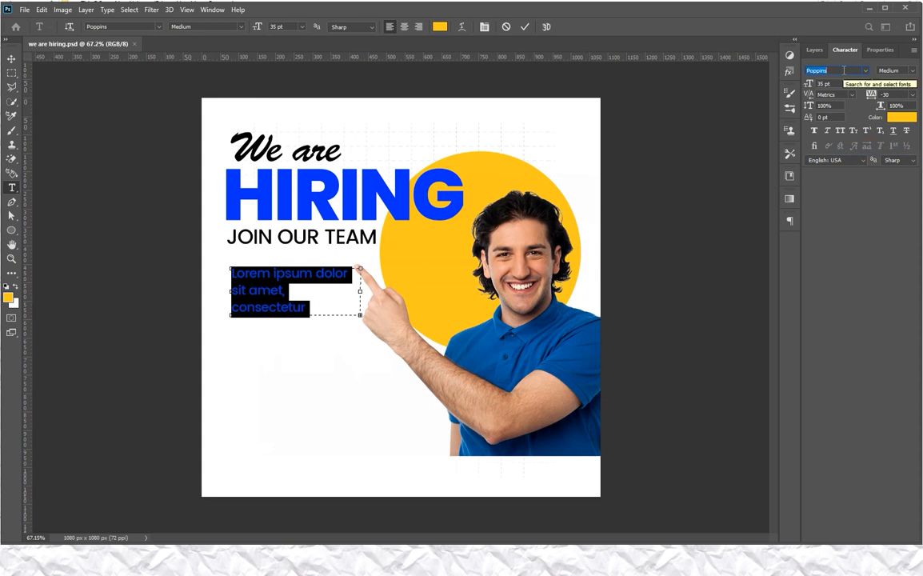
type("monts")
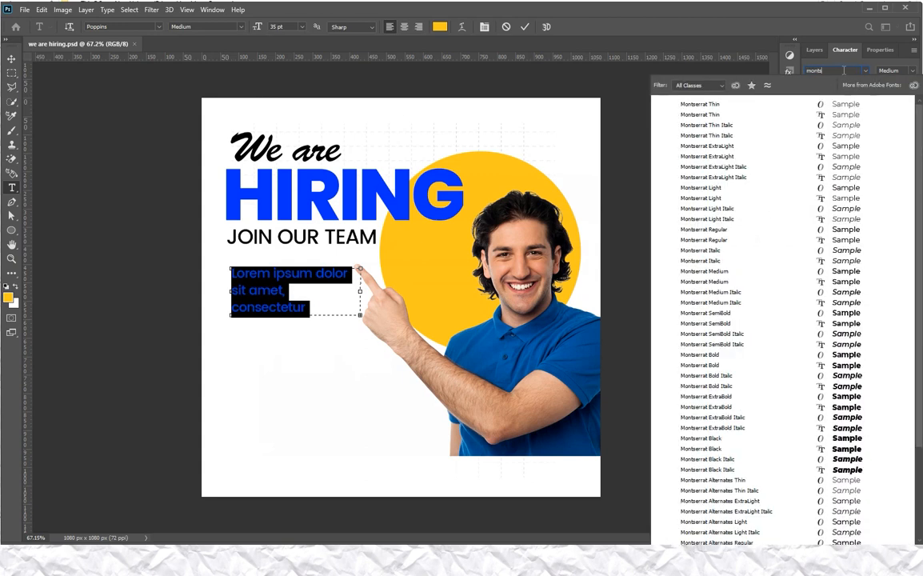
left_click(731, 281)
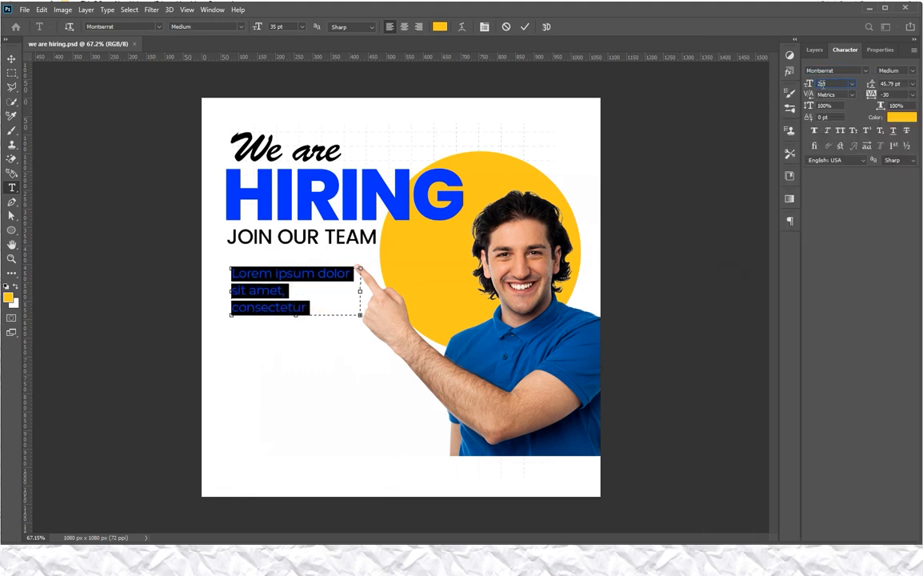
Step: Set the placeholder paragraph to 25 pt with Auto leading
key("Return")
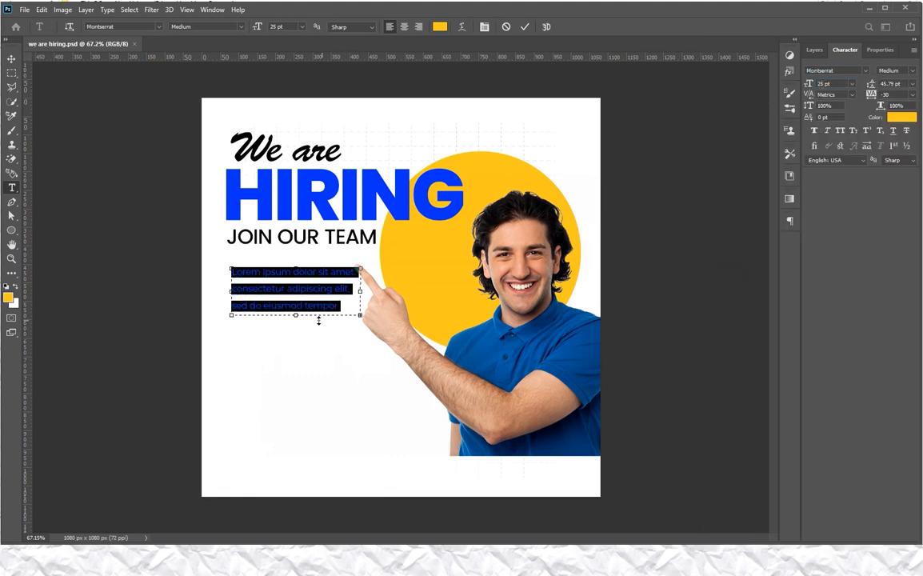
left_click(913, 84)
left_click(891, 94)
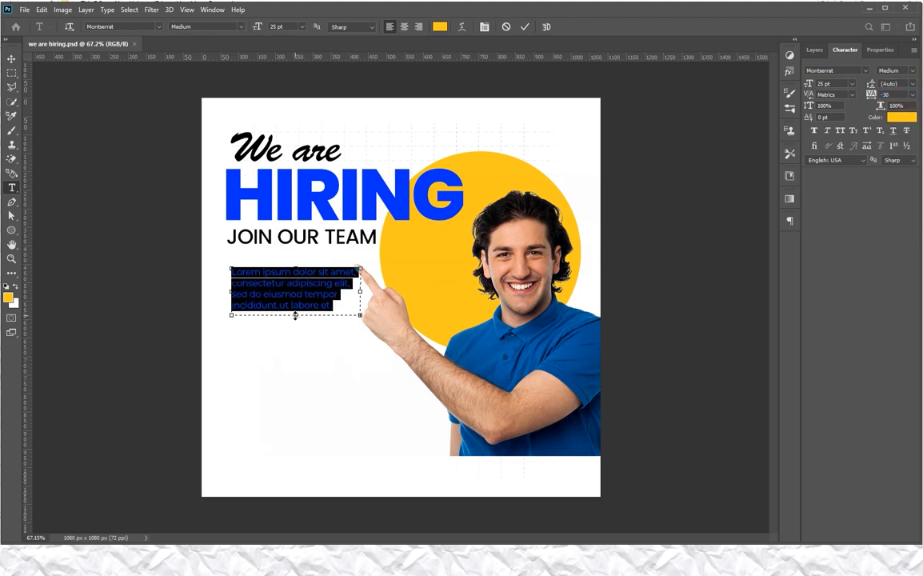
Step: Set the placeholder paragraph's text color to black, 000000
left_click(903, 116)
type("000000")
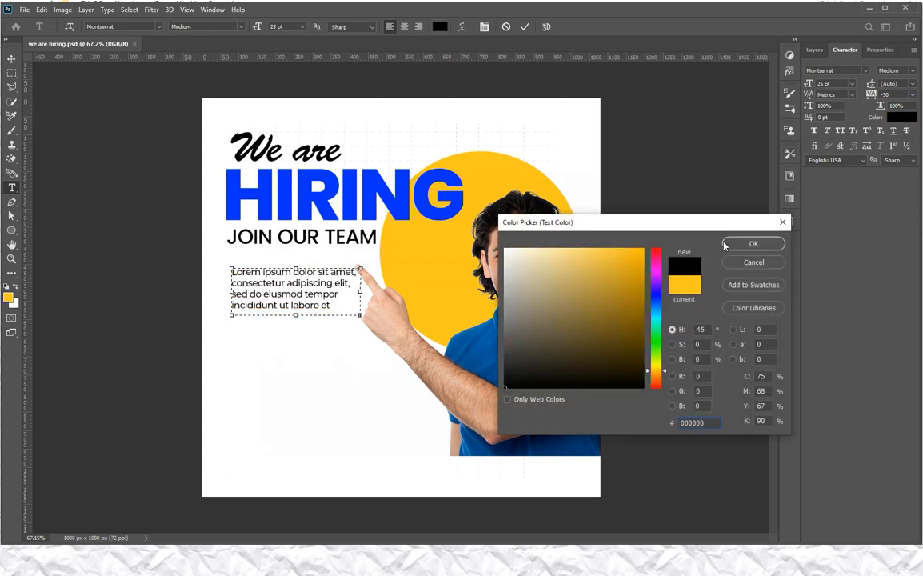
left_click(753, 244)
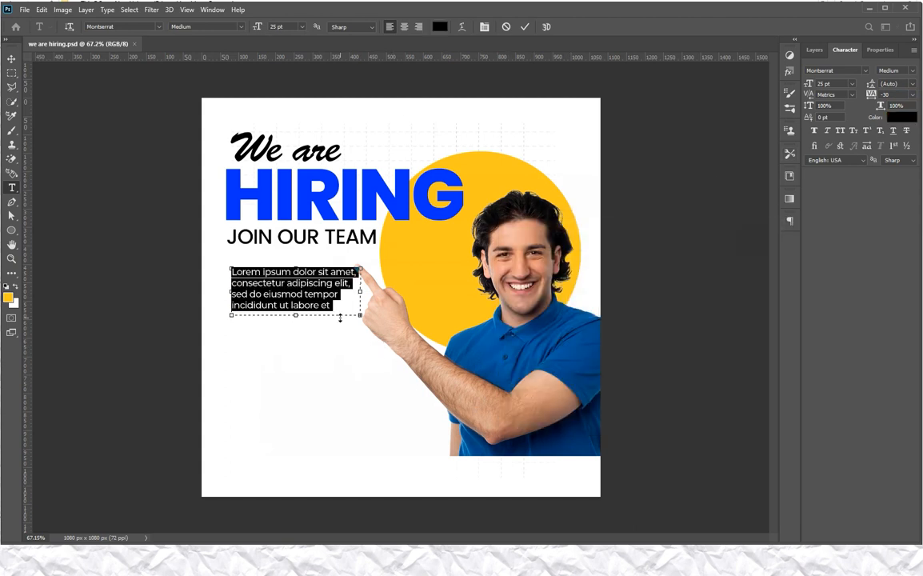
Step: Shorten the placeholder paragraph's text box so that it holds only three lines of text
left_click_drag(296, 315, 296, 307)
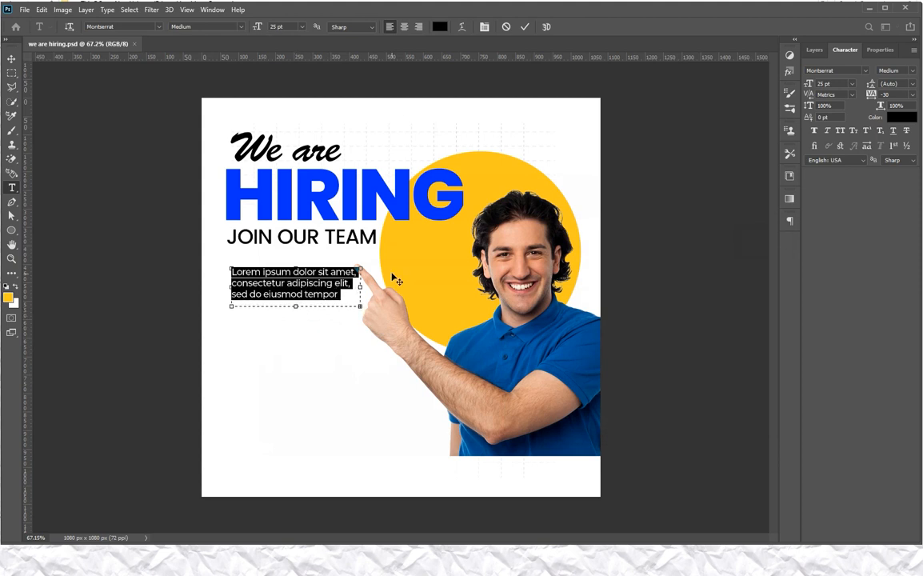
mouse_move(360, 289)
left_mouse_down()
mouse_move(373, 289)
mouse_move(360, 288)
left_mouse_up()
key("ctrl+Return")
key("v")
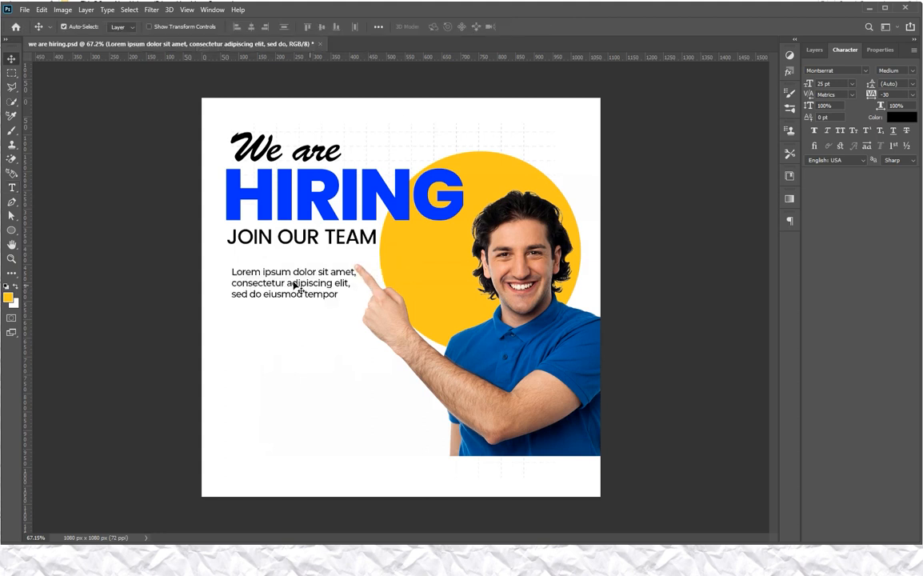
left_click_drag(292, 286, 313, 332)
scroll(271, 320, "down", 4)
scroll(339, 319, "up", 2)
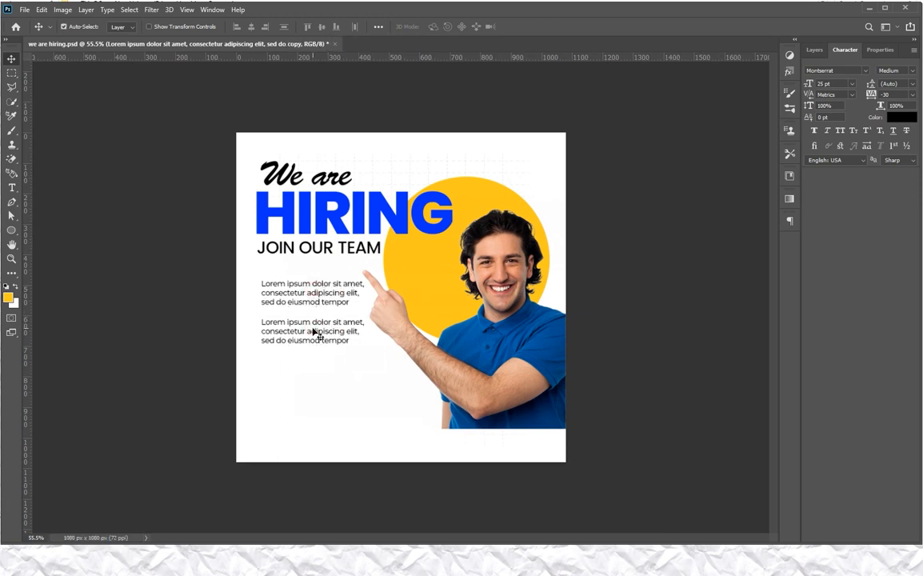
double_click(315, 324)
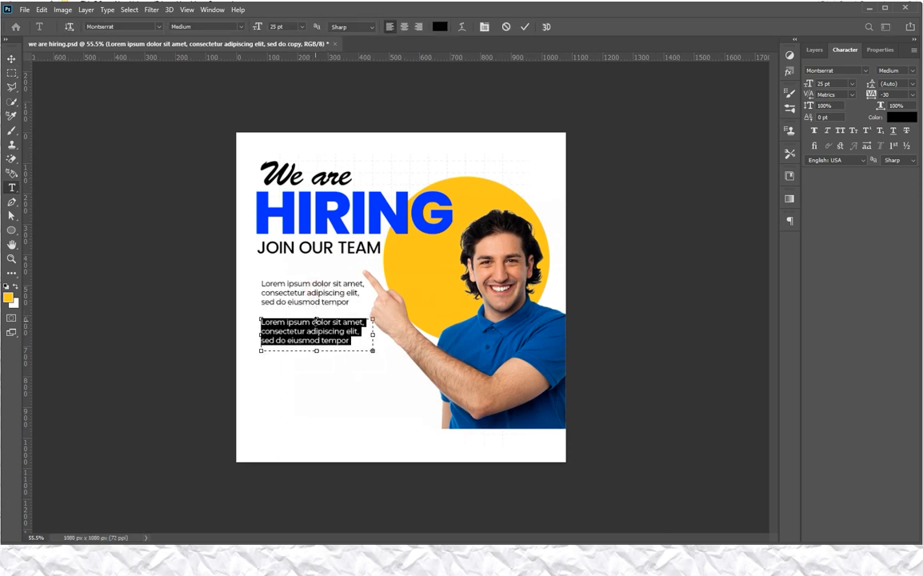
key("BackSpace")
key("ctrl+Return")
key("v")
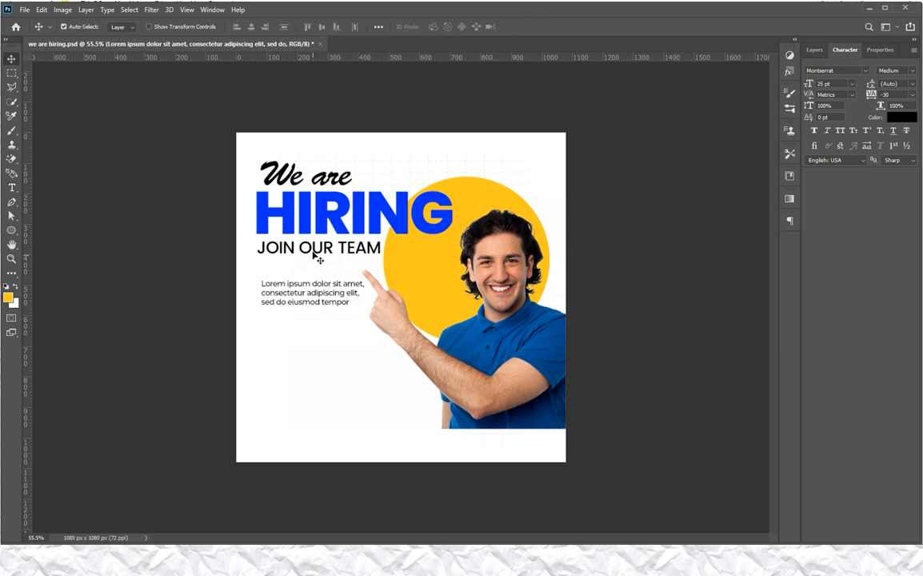
Step: Duplicate the JOIN OUR TEAM tagline below the paragraph and replace the copy's text with "lorem Ipsum"
left_click_drag(314, 254, 313, 357)
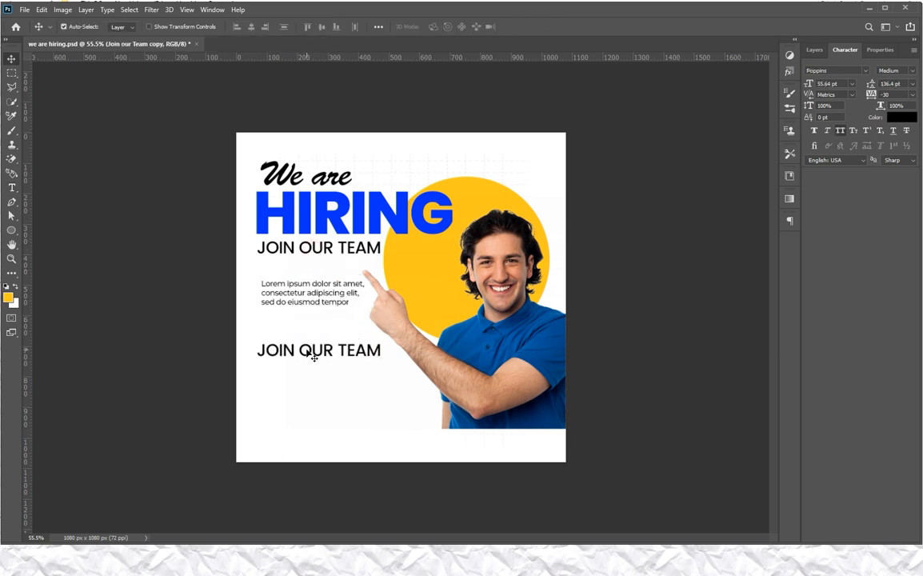
double_click(313, 357)
left_click(277, 352)
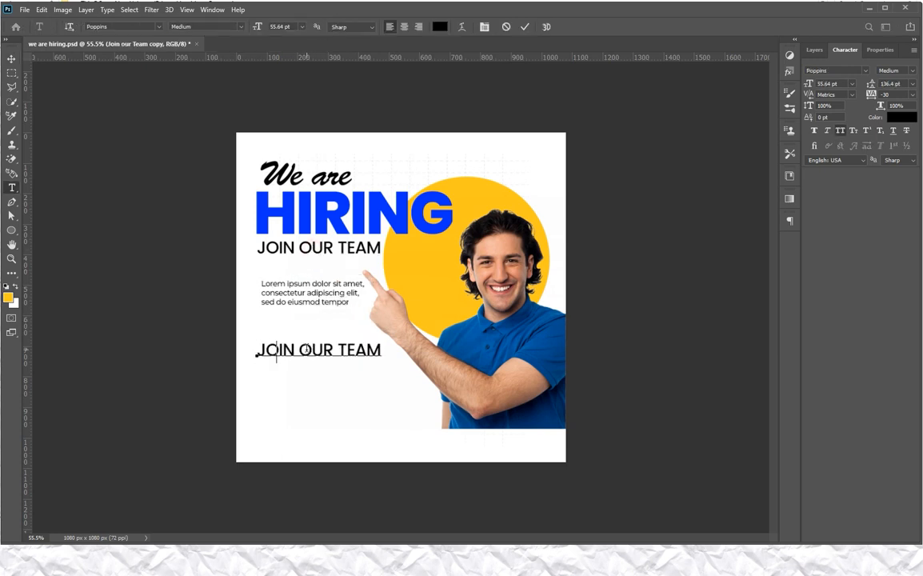
key("ctrl+a")
type("LOERE")
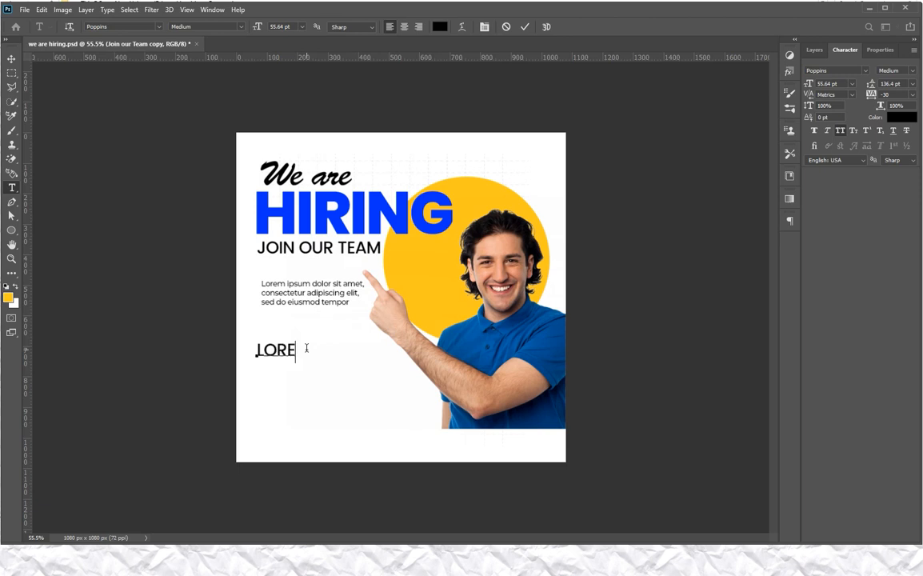
type("M IPS")
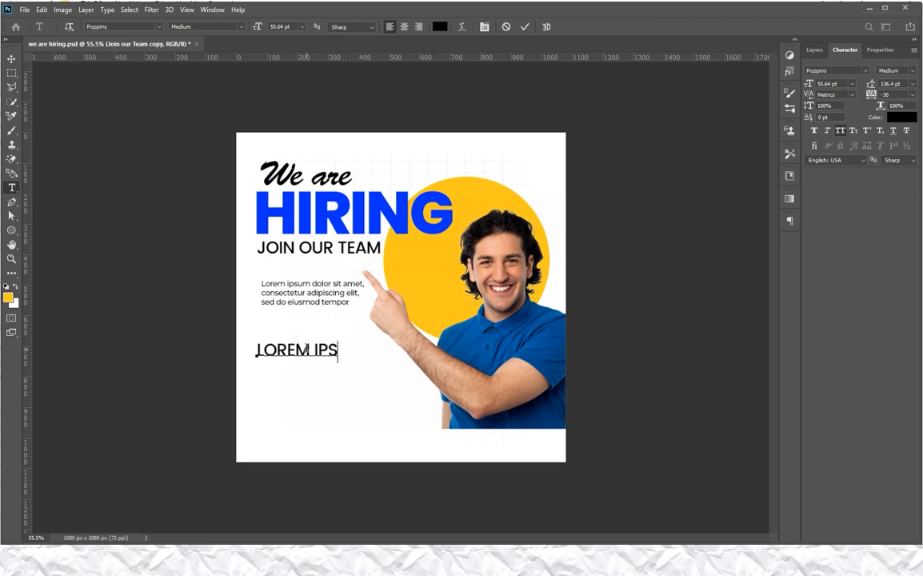
type("UM")
key("ctrl+Return")
key("v")
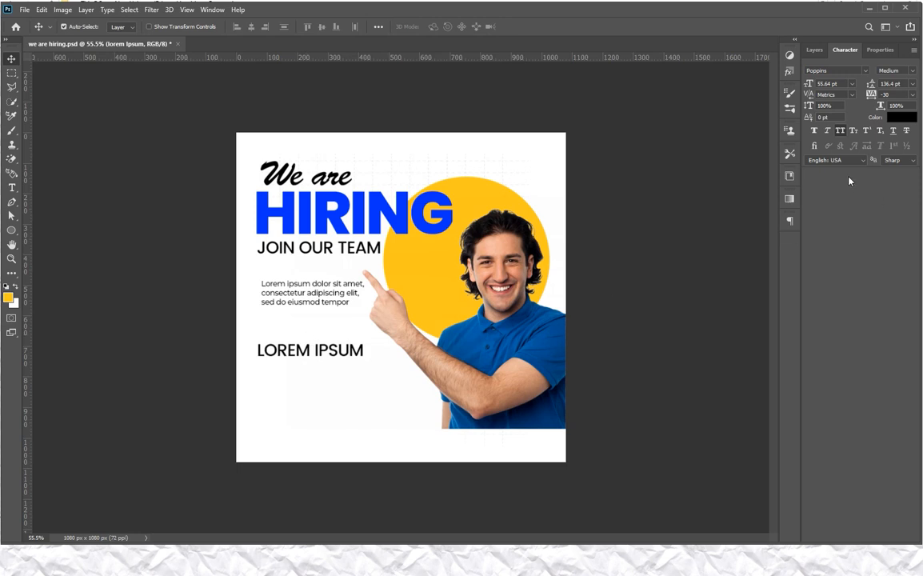
Step: Turn off All Caps for the lorem Ipsum line, set it to 30 pt and shift it right to leave bullet space
left_click(844, 134)
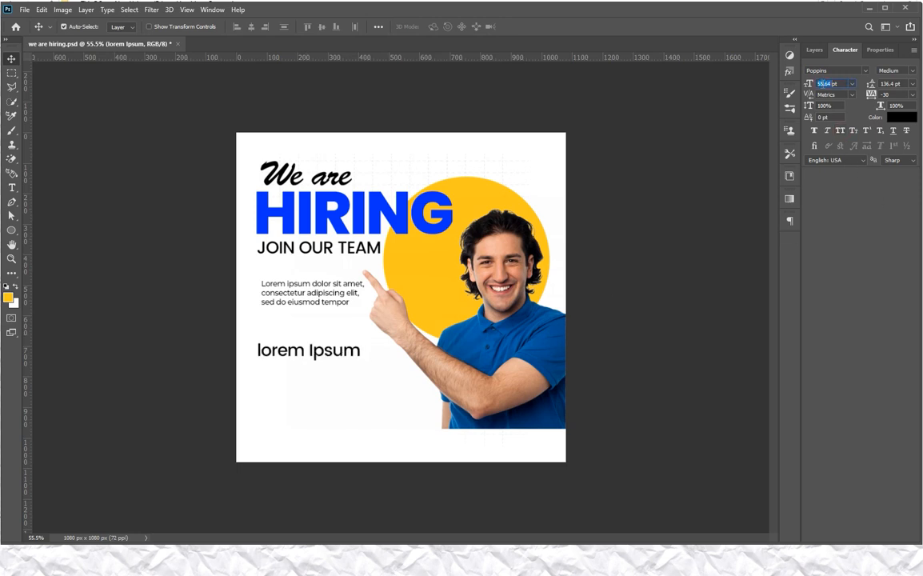
type("30")
key("Return")
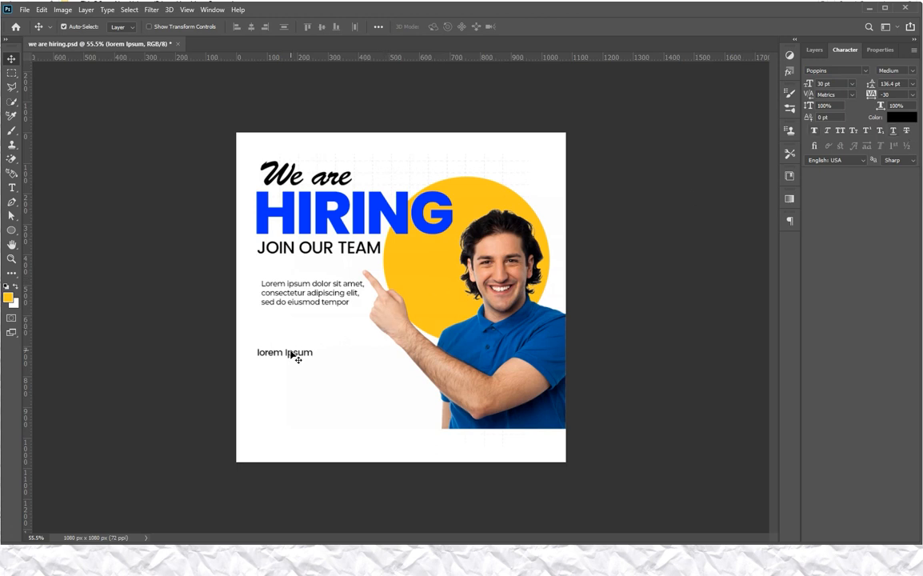
left_click_drag(291, 354, 312, 354)
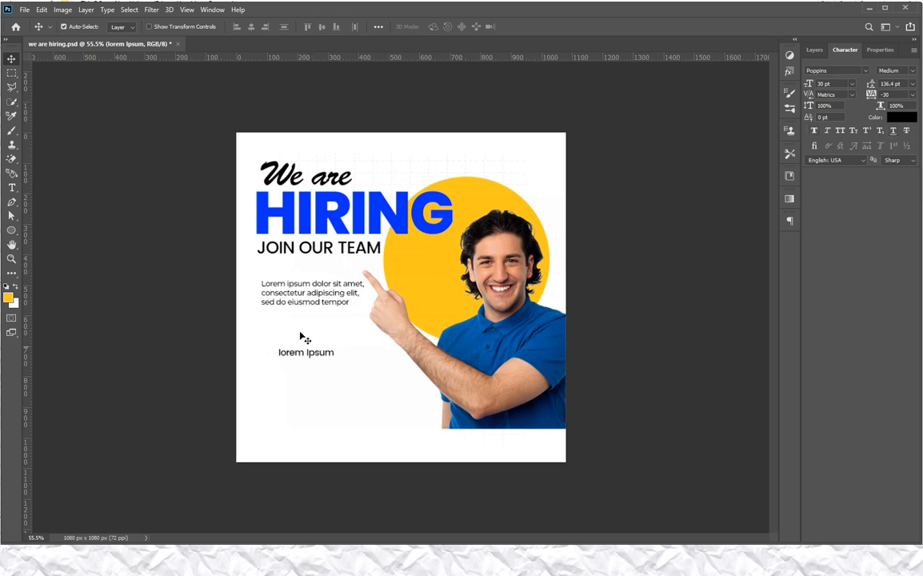
Step: Align the paragraph's left edge with the JOIN OUR TEAM and HIRING text and save the document
left_click(271, 294)
left_click(274, 249, "shift")
left_click(289, 220, "shift")
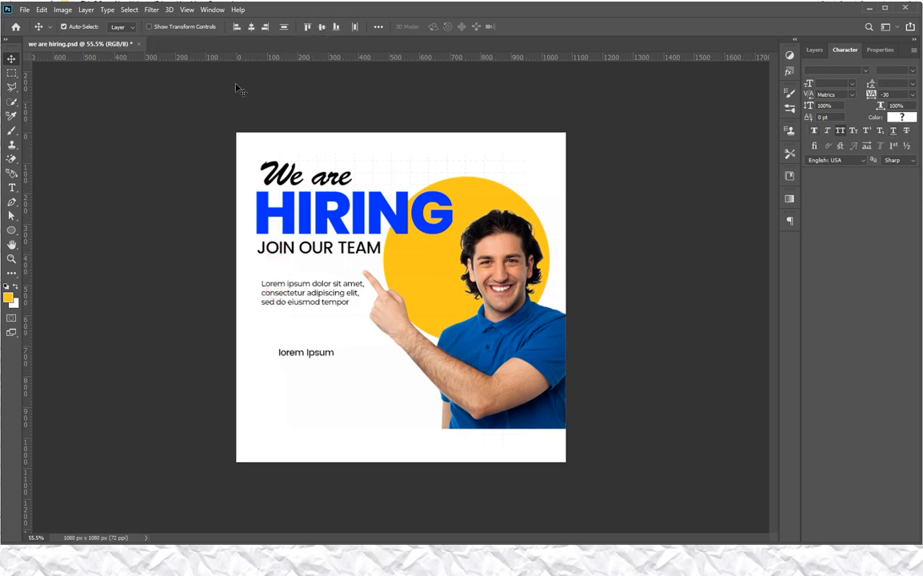
left_click(236, 27)
key("ctrl+s")
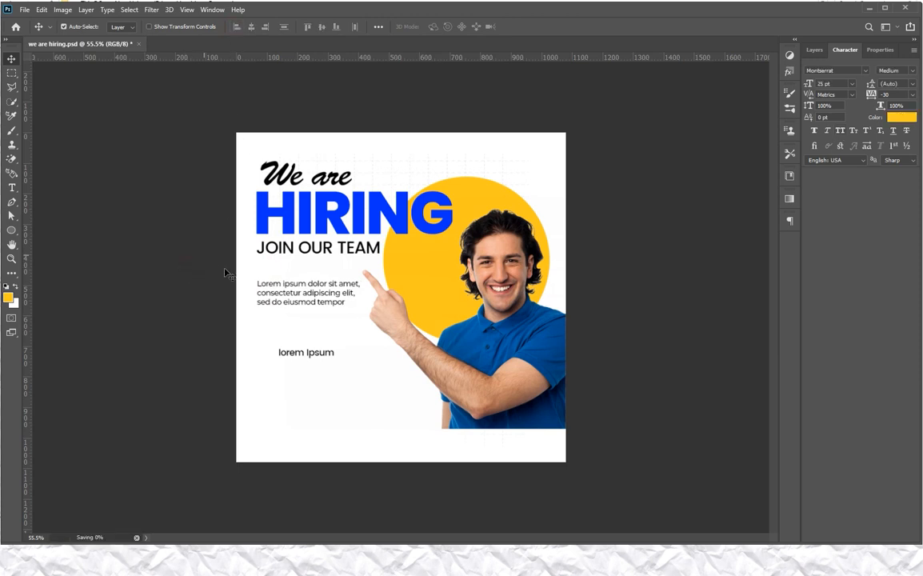
key("alt+Tab")
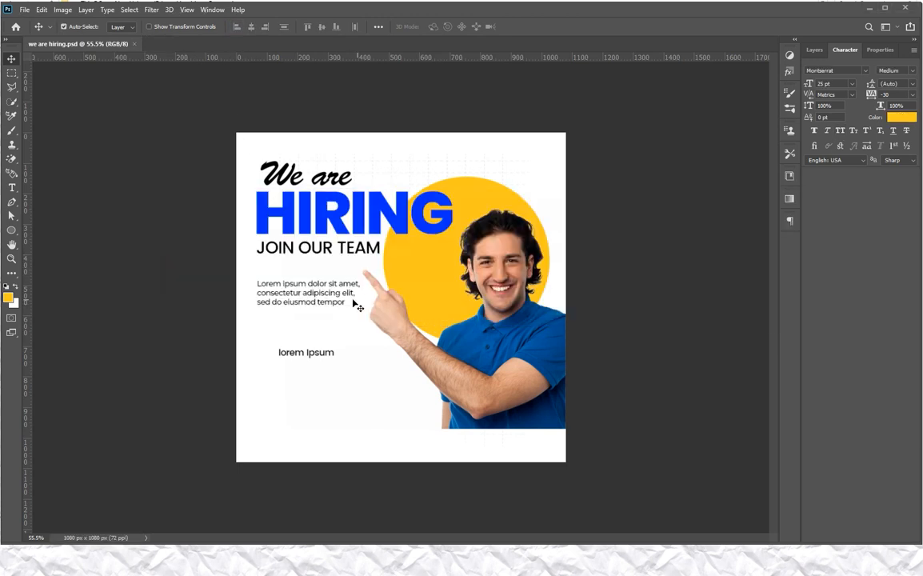
Step: Draw a 29 × 29 px circle as a bullet before the lorem Ipsum line and fill it with blue
left_click(11, 230)
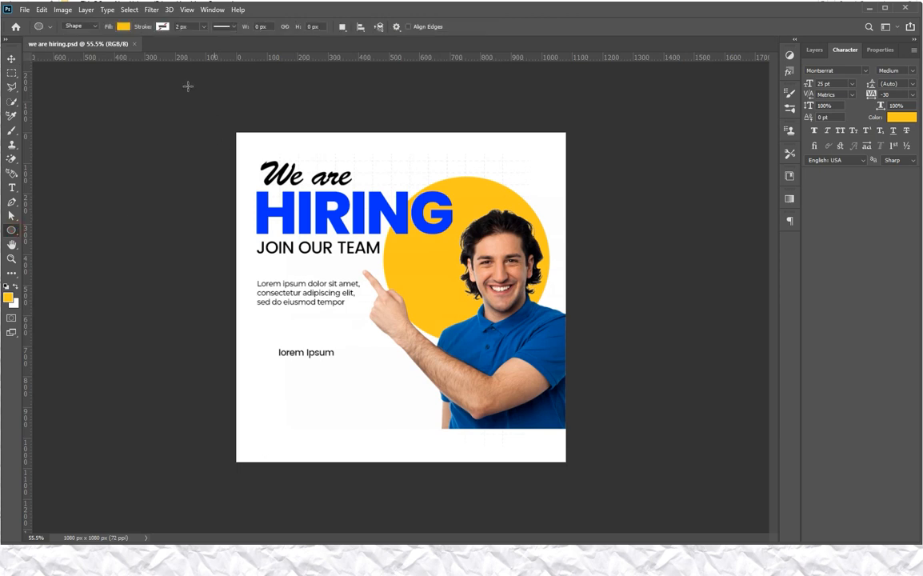
mouse_move(262, 351)
left_mouse_down()
mouse_move(274, 362)
mouse_move(263, 353)
left_mouse_up()
key("v")
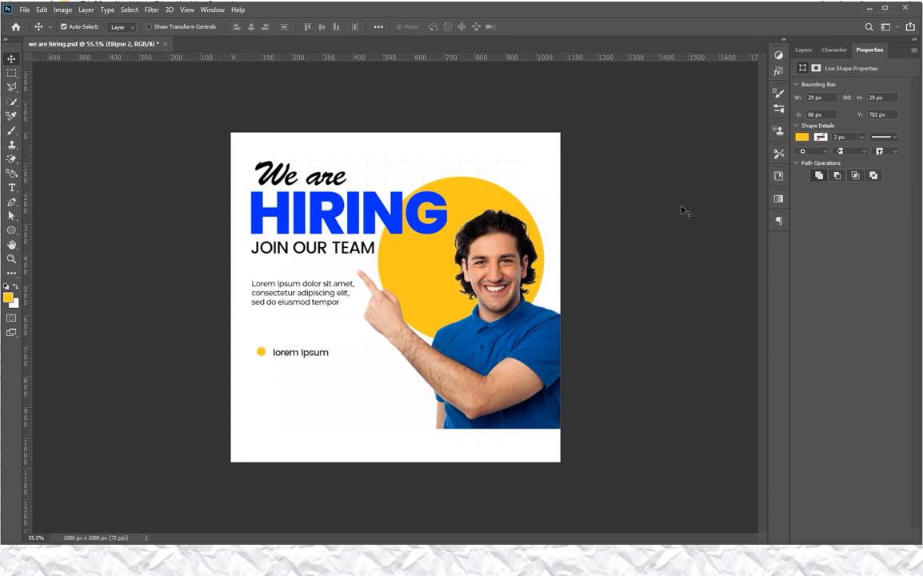
left_click(800, 137)
left_click(796, 194)
scroll(227, 388, "up", 1)
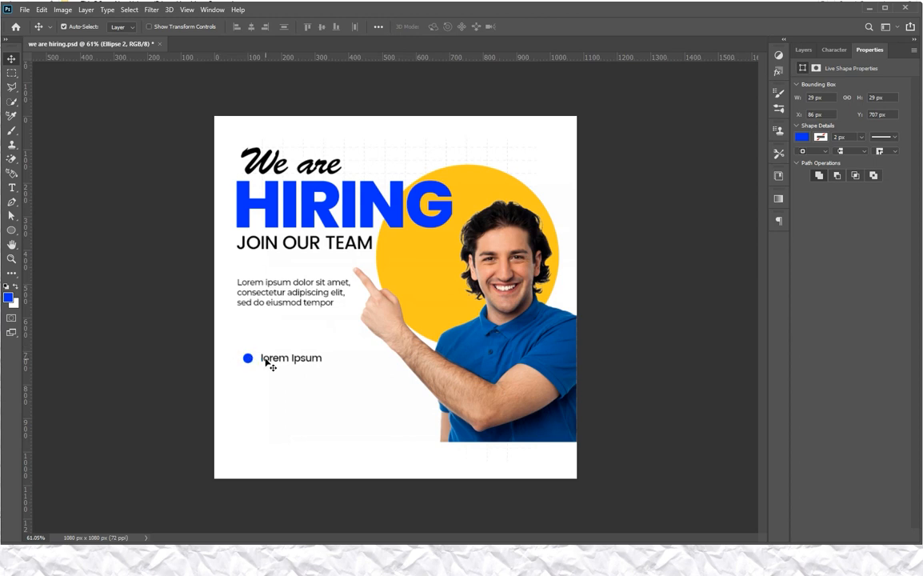
Step: Move the bullet and its lorem Ipsum text up beneath the paragraph and left-align the bullet with the tagline
left_click(269, 364)
left_click_drag(272, 365, 271, 338)
left_click(170, 300)
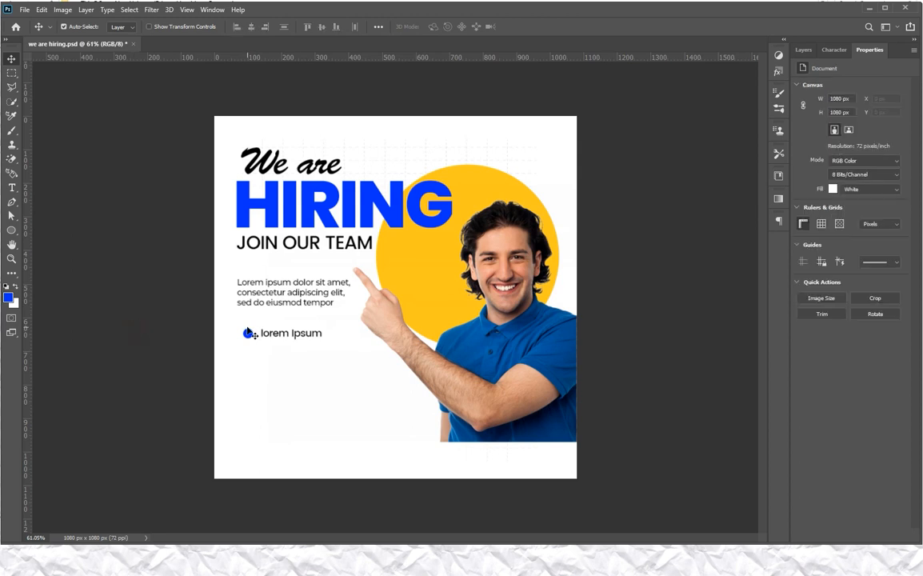
left_click(248, 333)
left_click(248, 250)
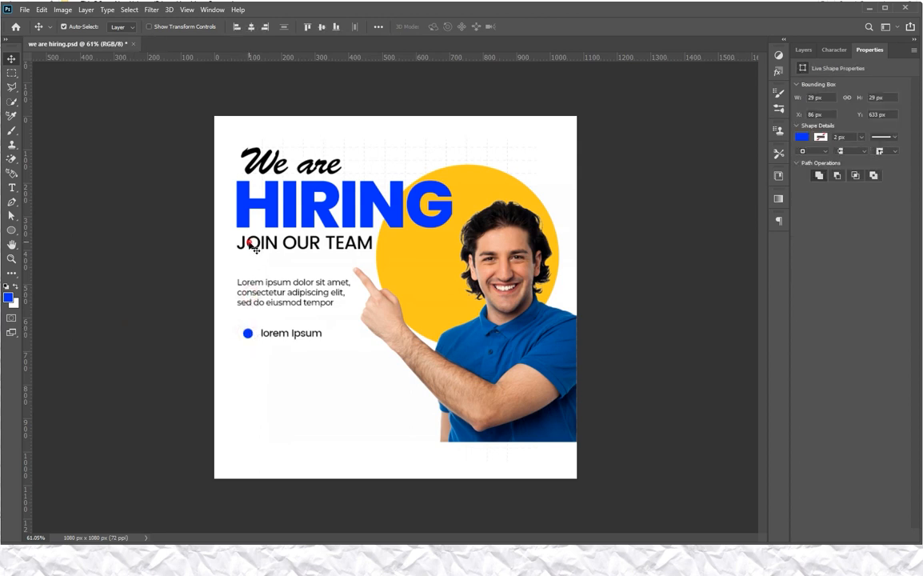
left_click(237, 27)
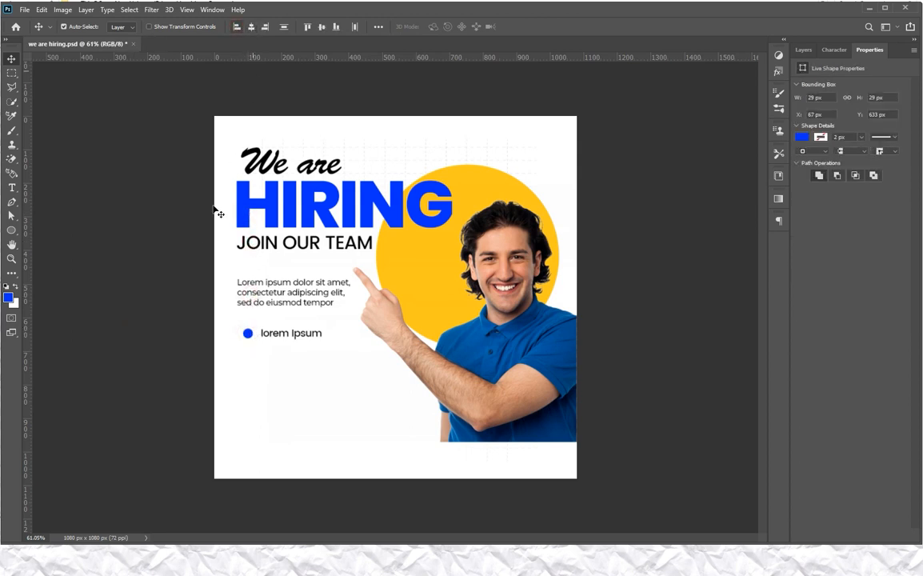
Step: Move the lorem Ipsum text closer to its bullet and duplicate the row twice below to make a three-item list
left_click(152, 275)
left_click_drag(296, 340, 269, 378)
left_click(242, 337, "shift")
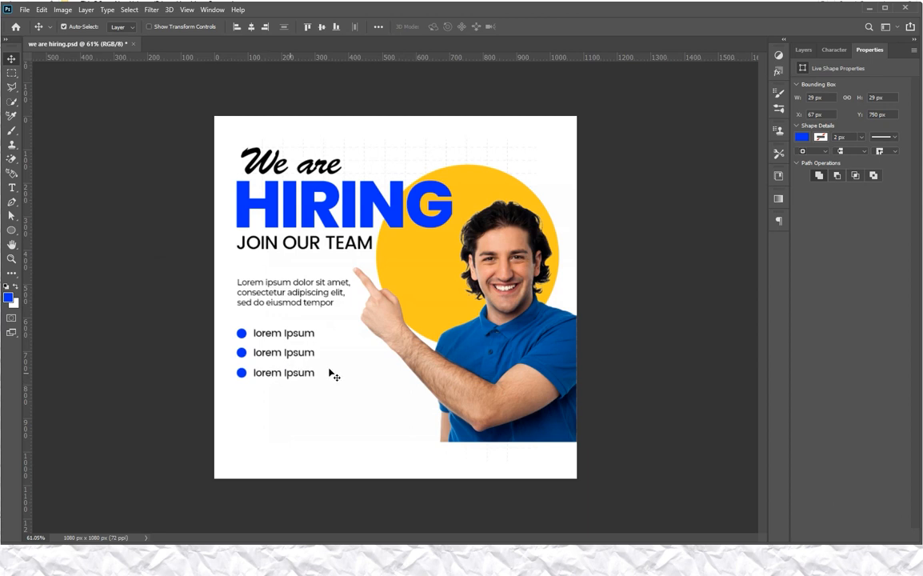
scroll(209, 384, "down", 1)
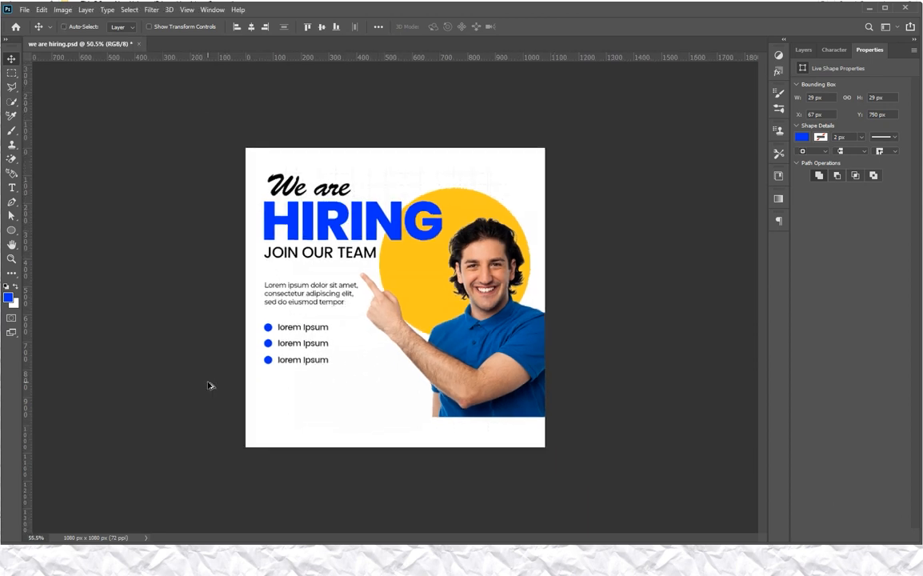
scroll(208, 385, "up", 1)
left_click(143, 385)
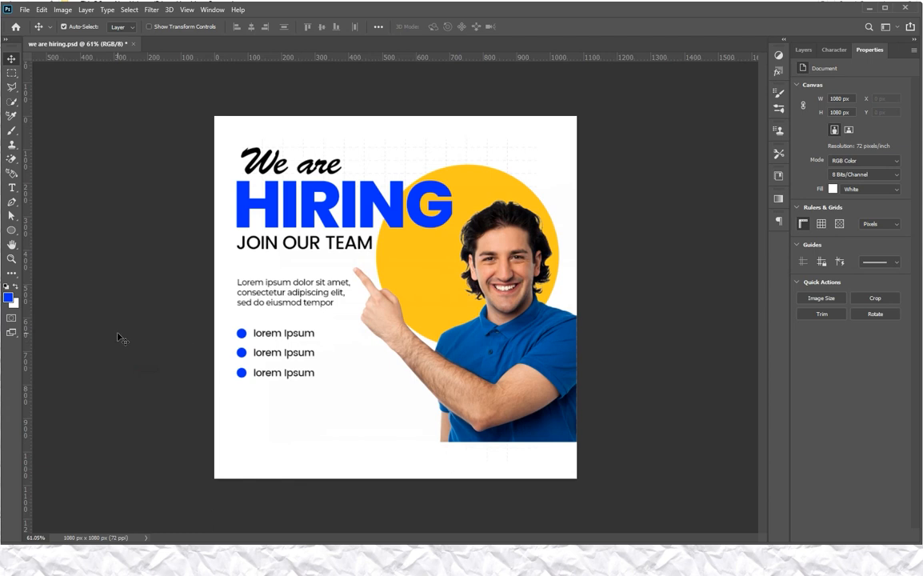
Step: Duplicate a lorem Ipsum line below the bullet list and replace its text with "Share CV"
left_click_drag(272, 374, 278, 402)
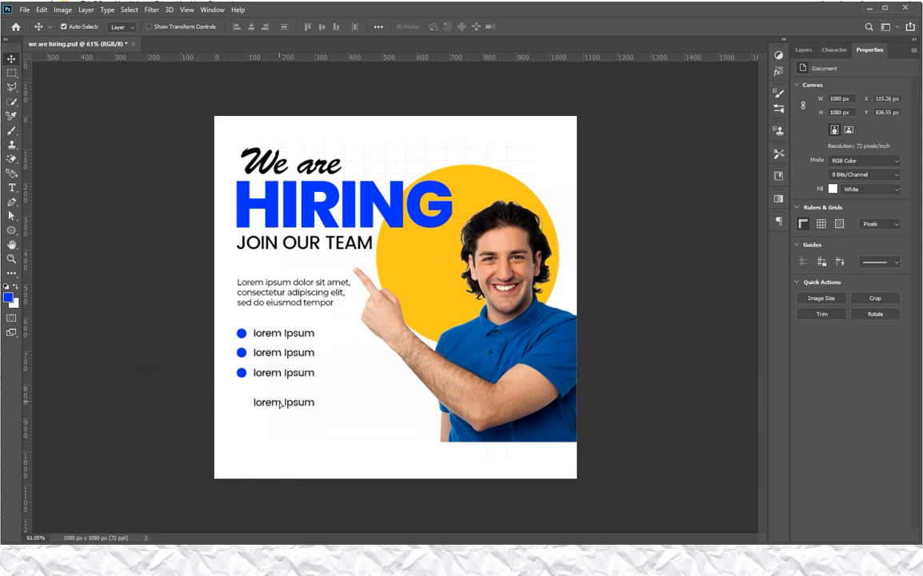
key("t")
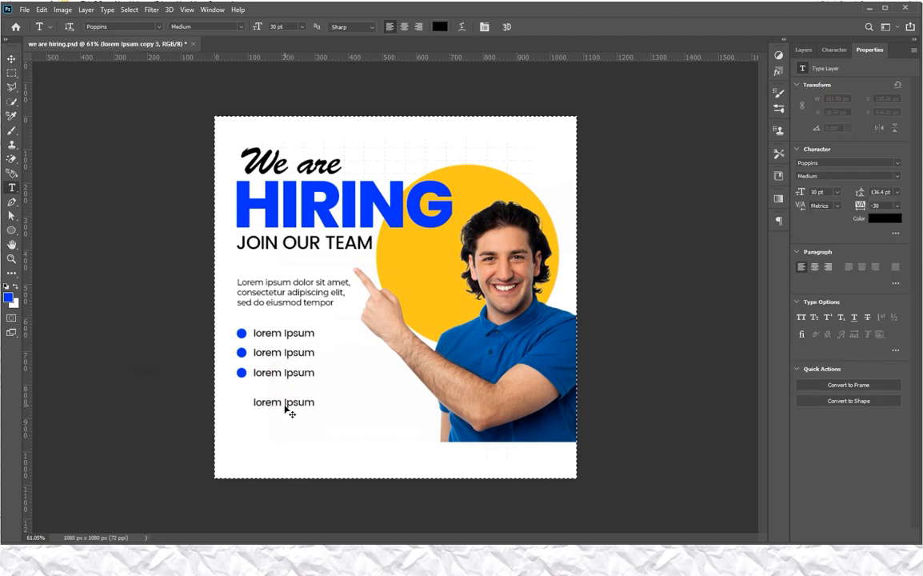
triple_click(284, 405)
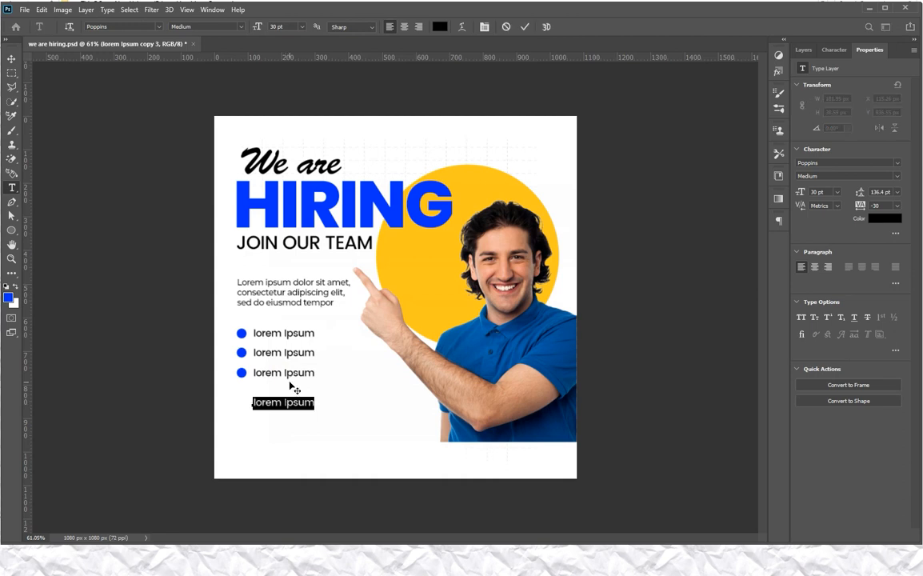
type("Share CV")
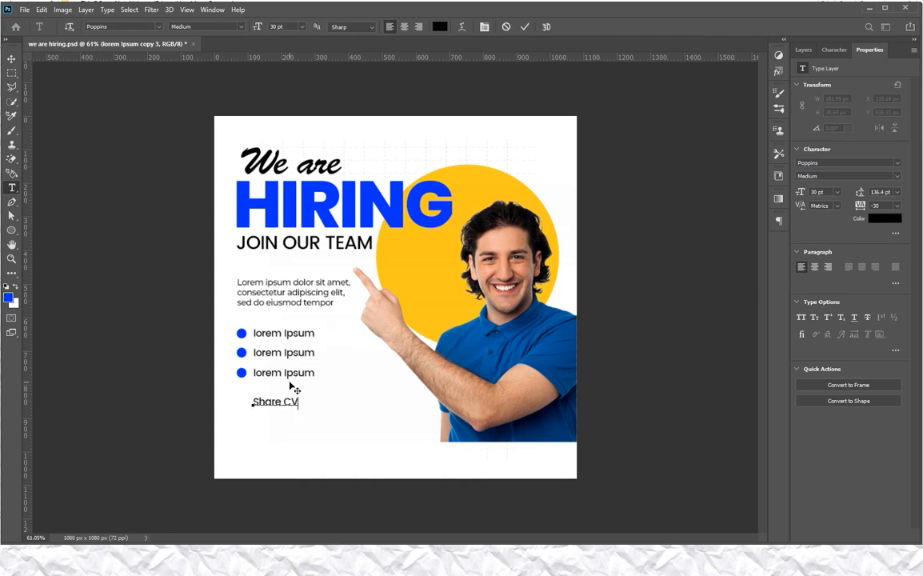
key("ctrl+Return")
key("v")
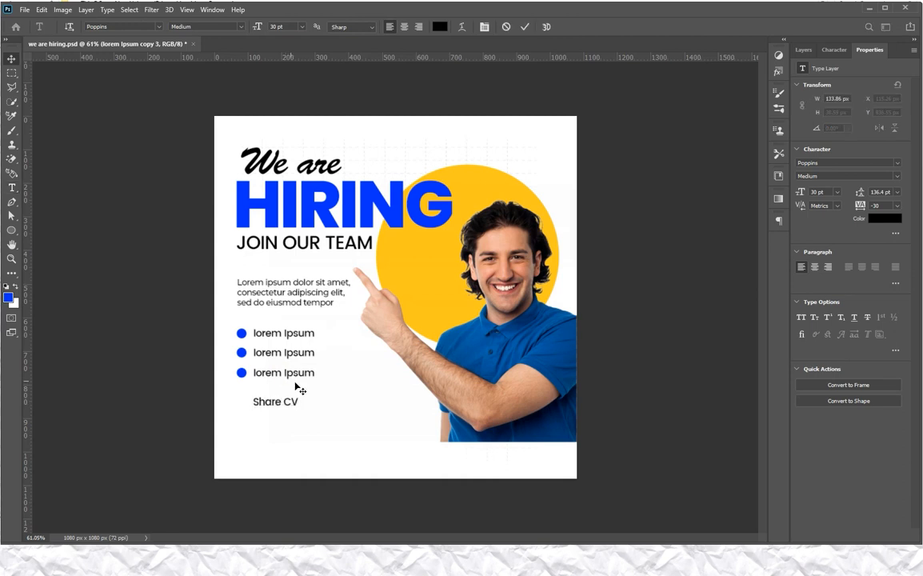
Step: Shift the Share CV text slightly left and apply Faux Bold and All Caps to it
left_click(831, 53)
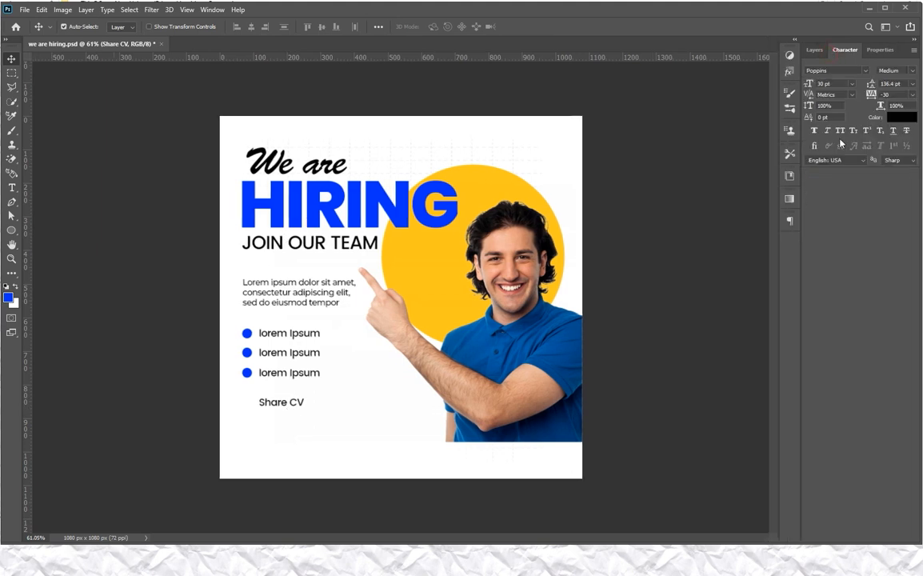
left_click_drag(288, 404, 281, 403)
left_click(814, 130)
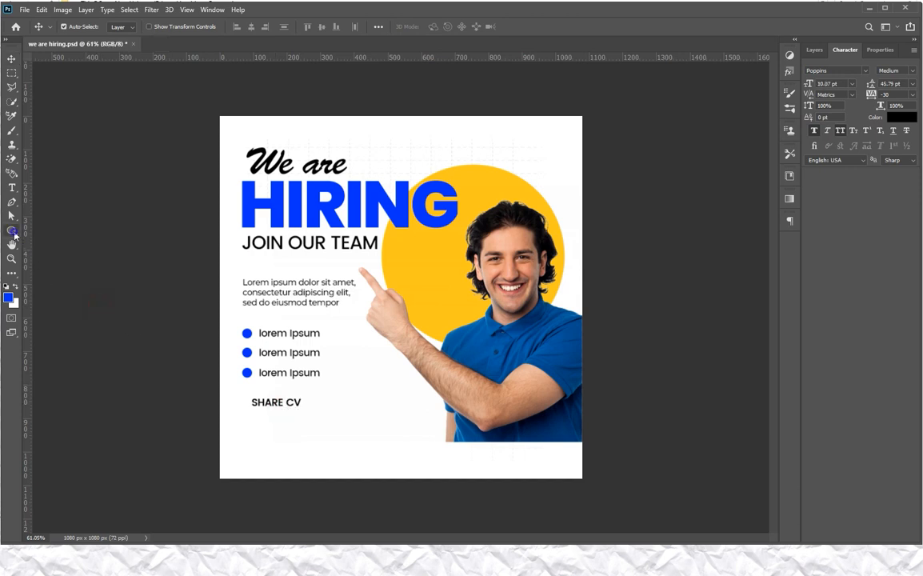
Step: Draw a yellow 231 × 68 px rounded rectangle over the Share CV text and set its corner radii to 30 px
left_click(11, 230)
left_click(44, 241)
left_click_drag(320, 389, 241, 412)
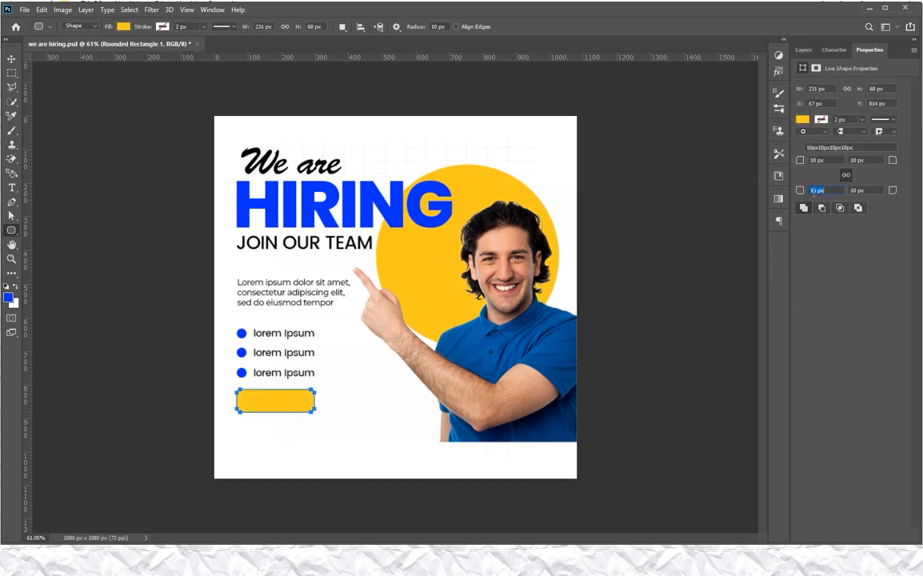
type("30")
key("Return")
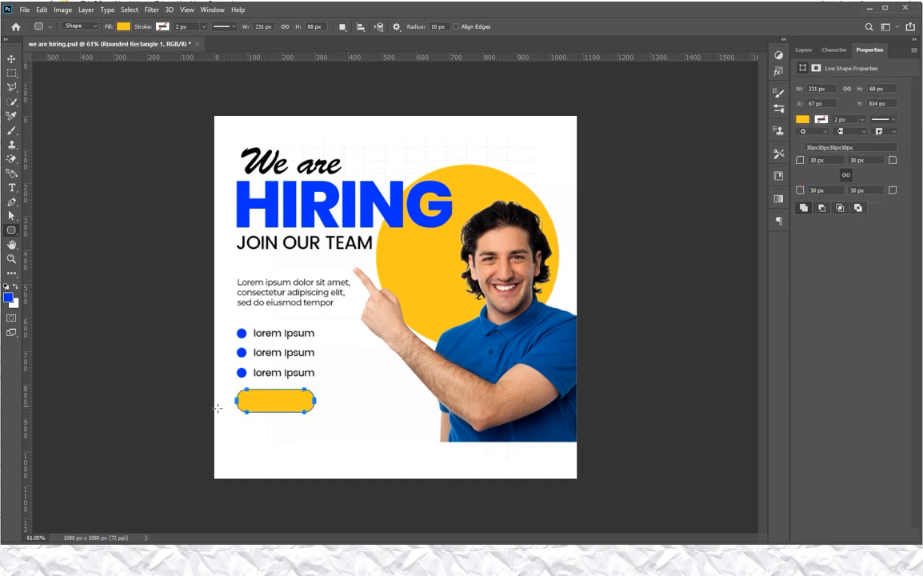
key("v")
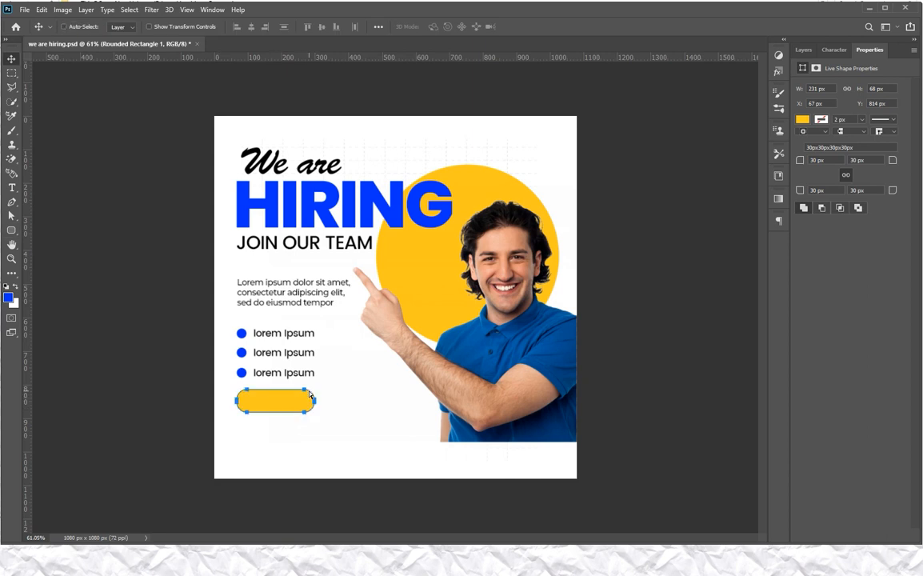
Step: Send the yellow rounded rectangle behind the Share CV text and center the text on it horizontally and vertically
key("ctrl+[")
left_click(280, 402, "ctrl")
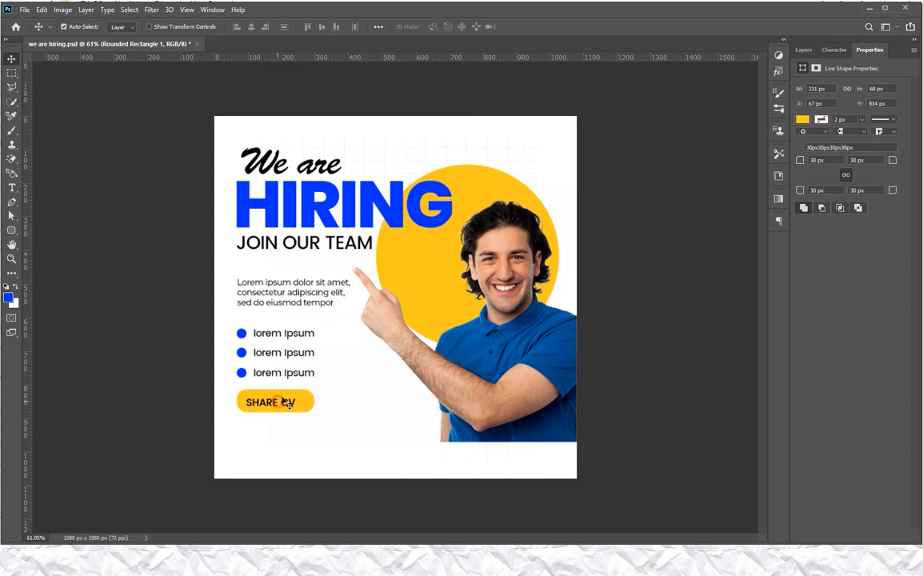
left_click(238, 26)
left_click(251, 27)
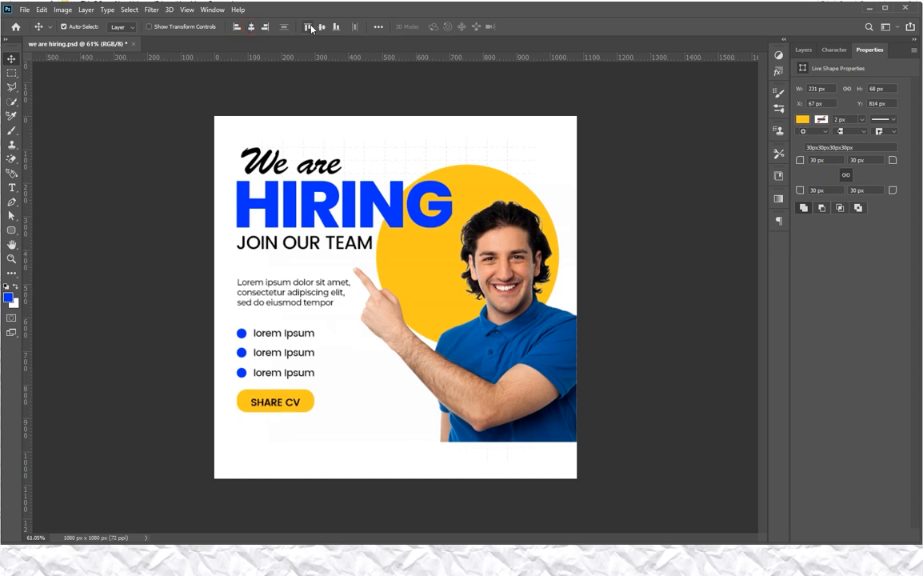
left_click(309, 26)
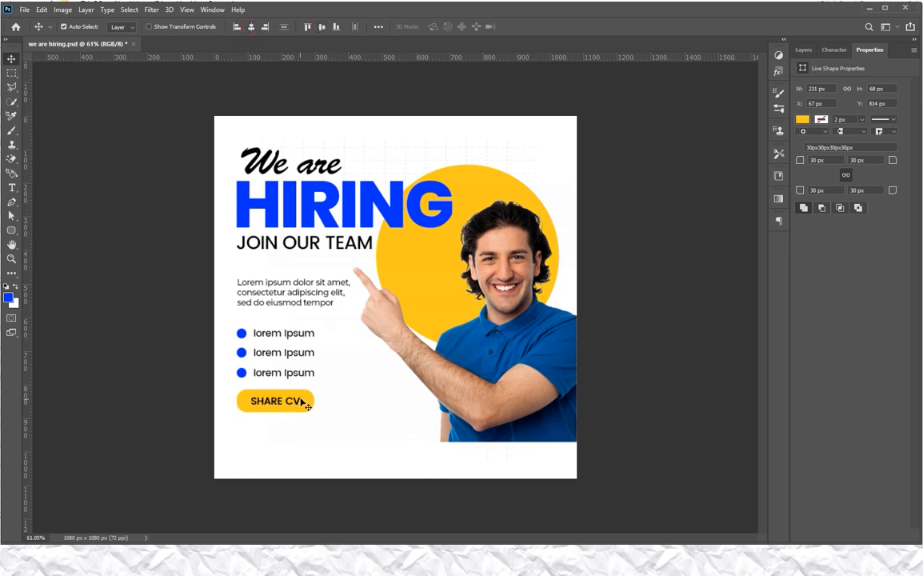
Step: Move the Share CV text and its yellow rectangle down 30 px together and save the document
key("shift+Down")
key("shift+Down")
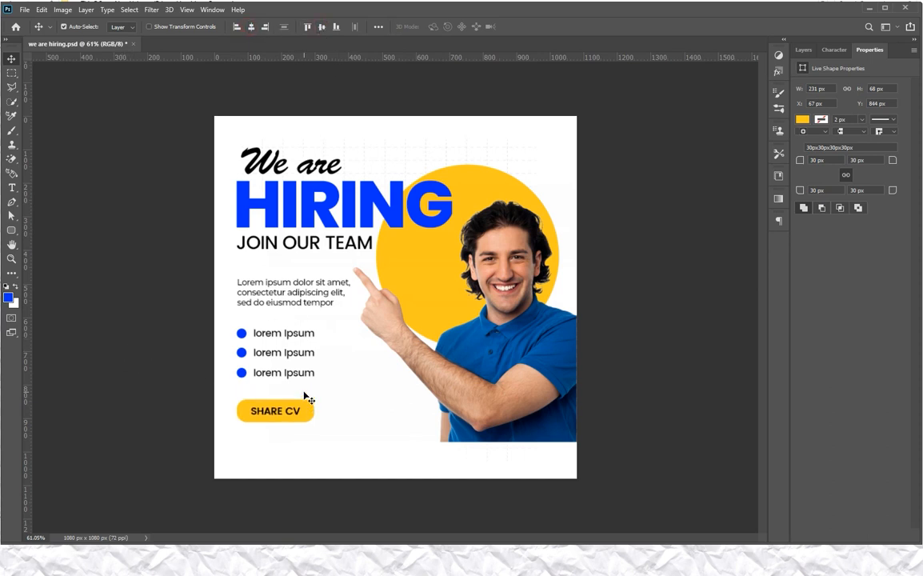
key("ctrl+s")
Step: Make the hidden Rectangle 1 layer and Contact Info group visible to add the contact footer
left_click(803, 49)
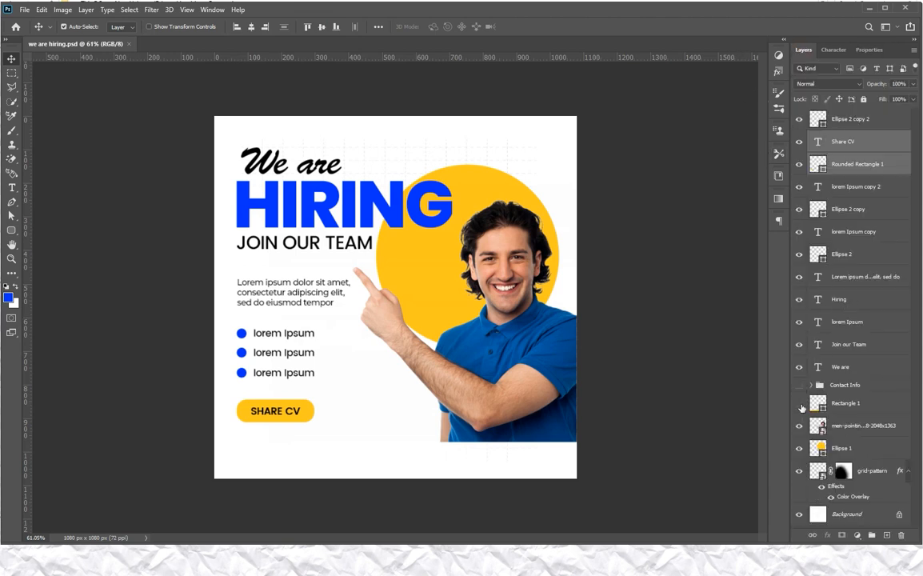
left_click(799, 404)
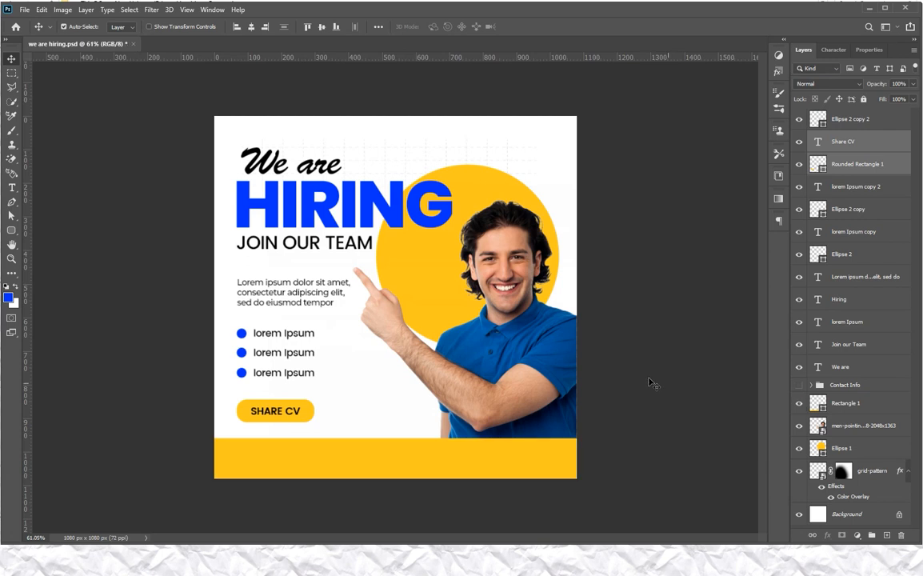
left_click(799, 386)
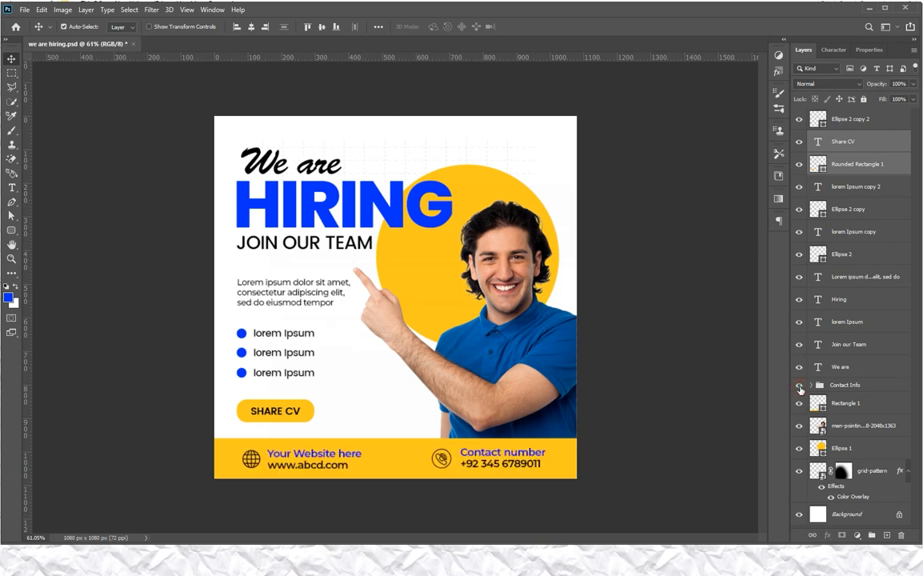
scroll(319, 424, "down", 2)
scroll(319, 424, "up", 2)
left_click(650, 472)
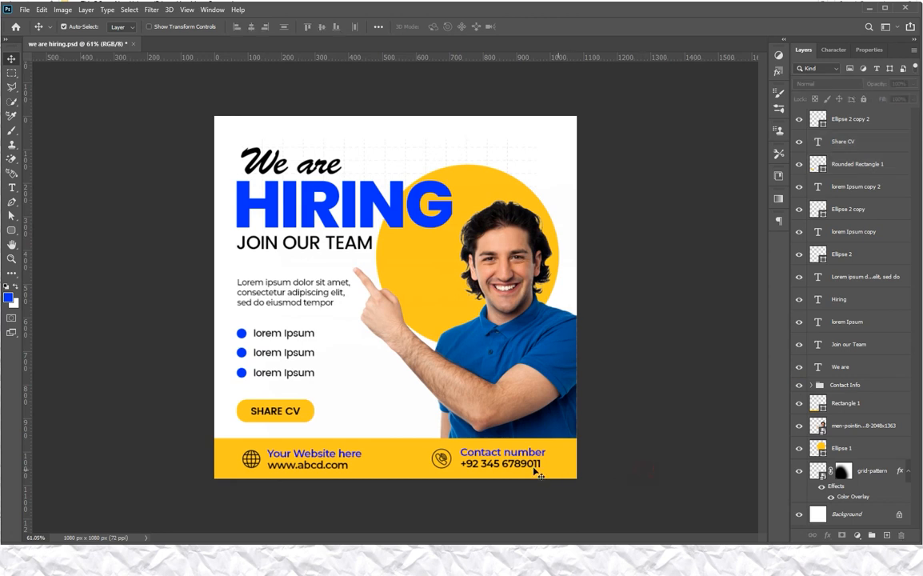
Step: Scale down the Contact number heading and the phone number line together in the yellow footer
left_click(483, 453)
left_click(486, 465, "shift")
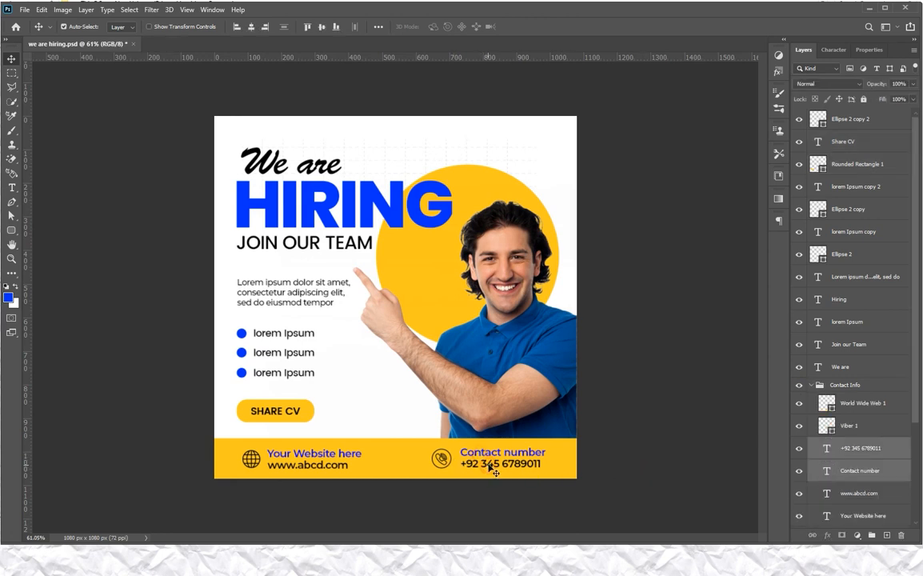
key("ctrl+t")
left_click_drag(536, 452, 543, 453)
key("Return")
Step: Nudge the two contact number lines left toward the phone icon and 2 px down
key("Left")
key("Left")
key("Left")
key("Left")
key("Left")
key("Left")
key("Left")
key("Left")
key("Left")
key("Left")
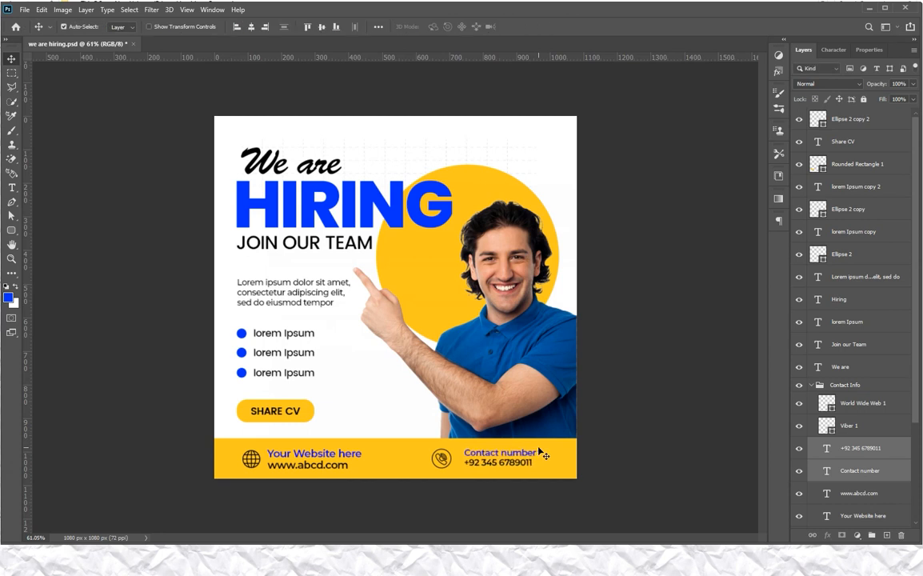
key("Down")
key("Down")
key("Left")
key("Left")
key("Left")
key("Left")
key("Left")
key("Left")
key("Left")
key("Left")
key("Left")
key("Left")
key("Left")
key("Left")
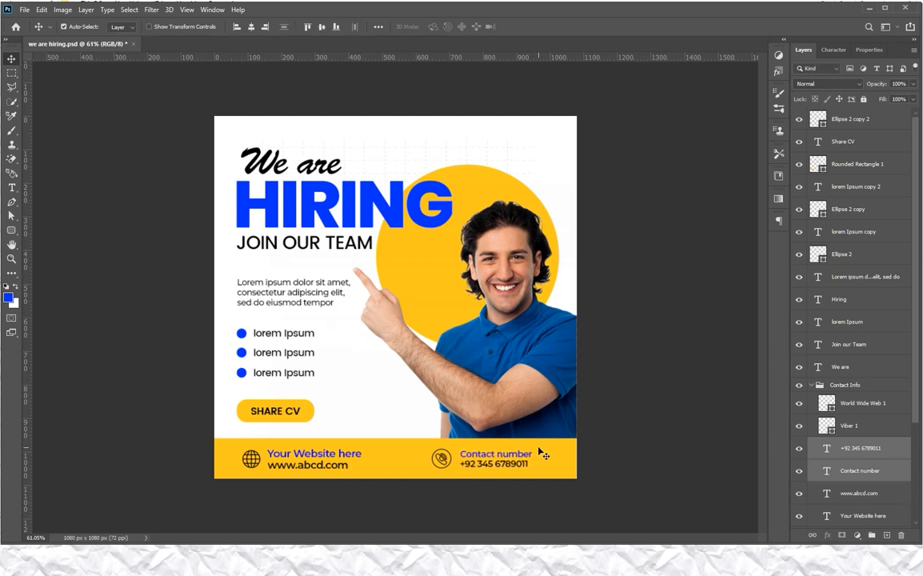
left_click(290, 454)
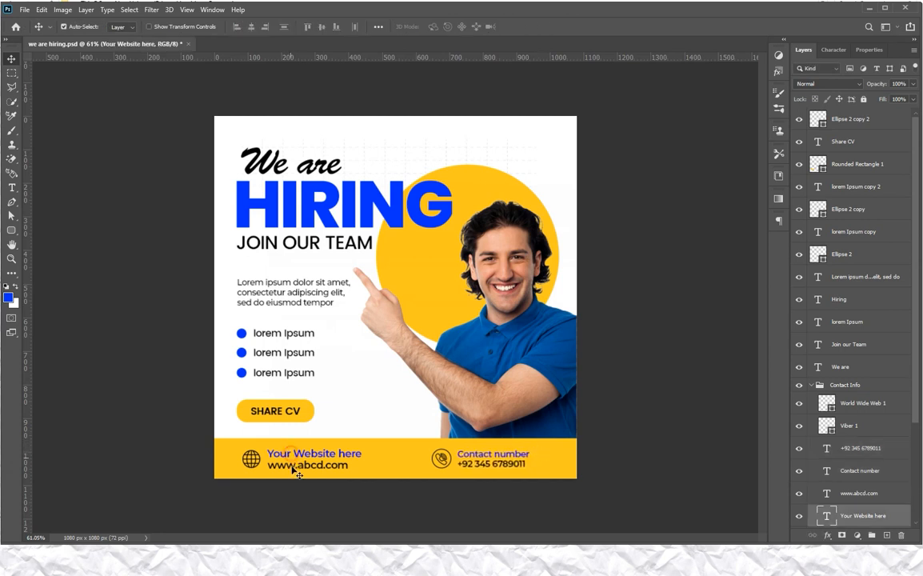
left_click(293, 470, "shift")
key("ctrl+t")
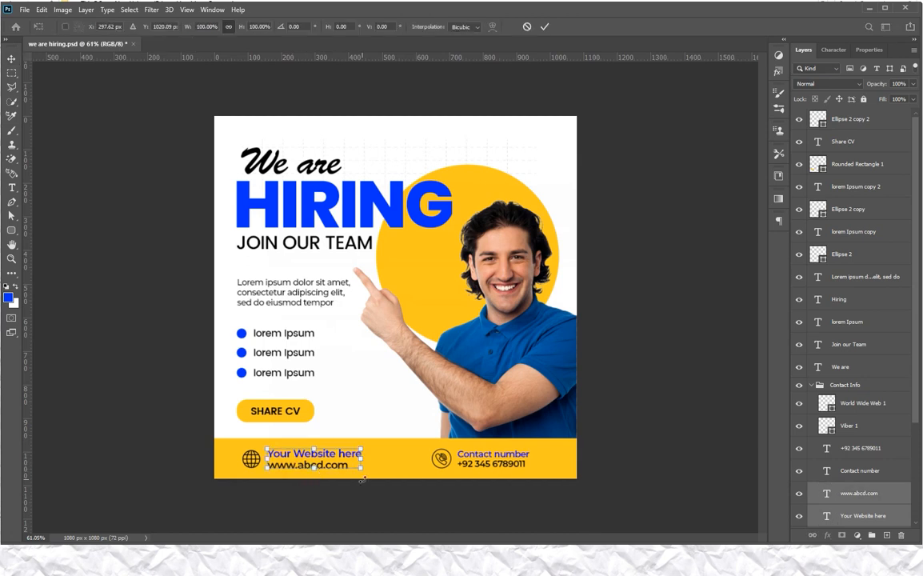
left_click_drag(361, 471, 356, 470)
key("Return")
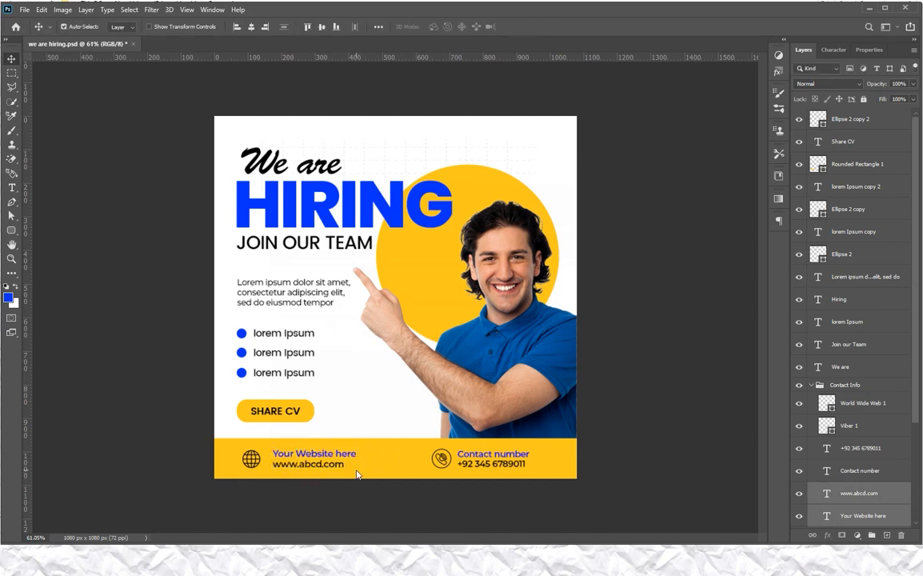
Step: Nudge the two website lines left toward the globe icon and save the document
key("Left")
key("Left")
key("Left")
key("Left")
key("Left")
key("Left")
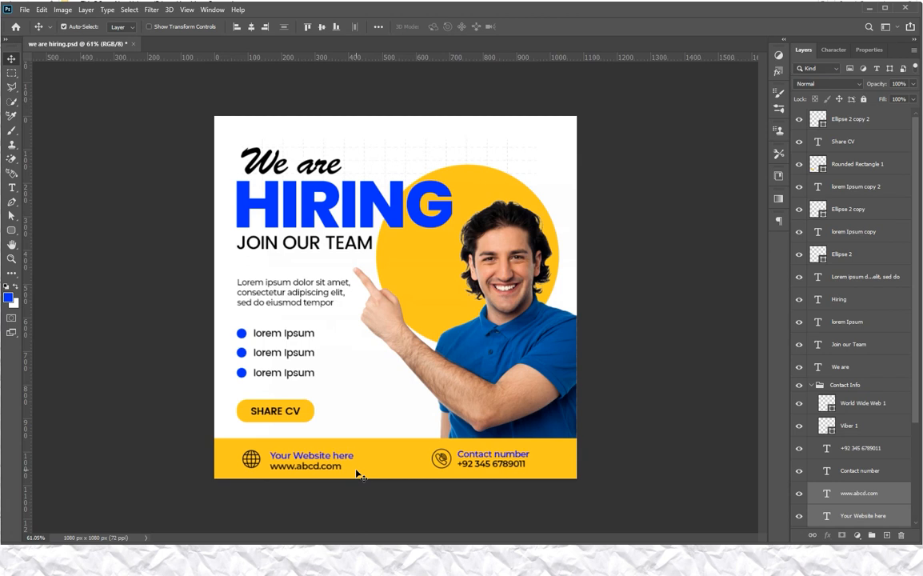
key("Left")
key("Left")
key("ctrl+s")
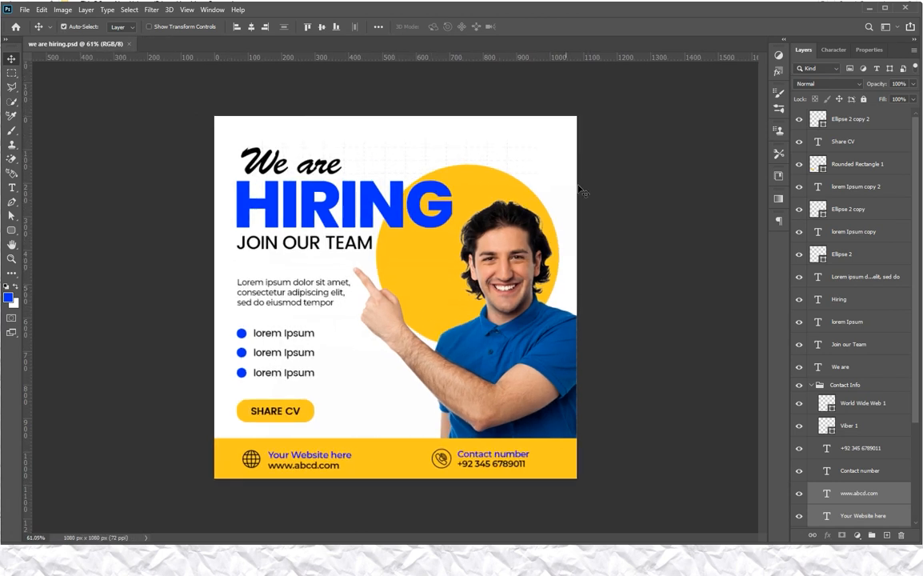
Step: Copy a lorem Ipsum line to the poster's upper-right corner, replace its text with "Logo" and shift it further right
left_click(633, 154)
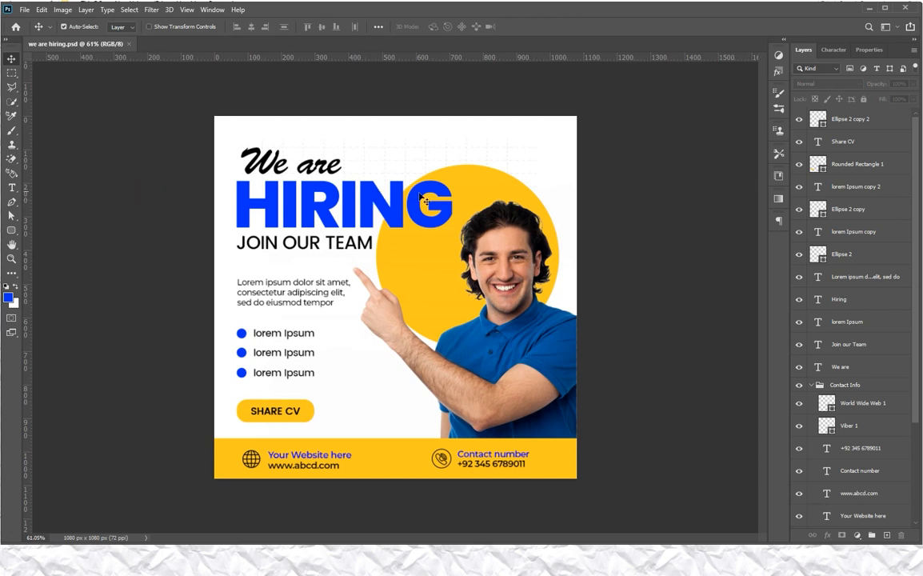
left_click_drag(288, 340, 528, 145)
key("t")
left_click(528, 145)
key("ctrl+a")
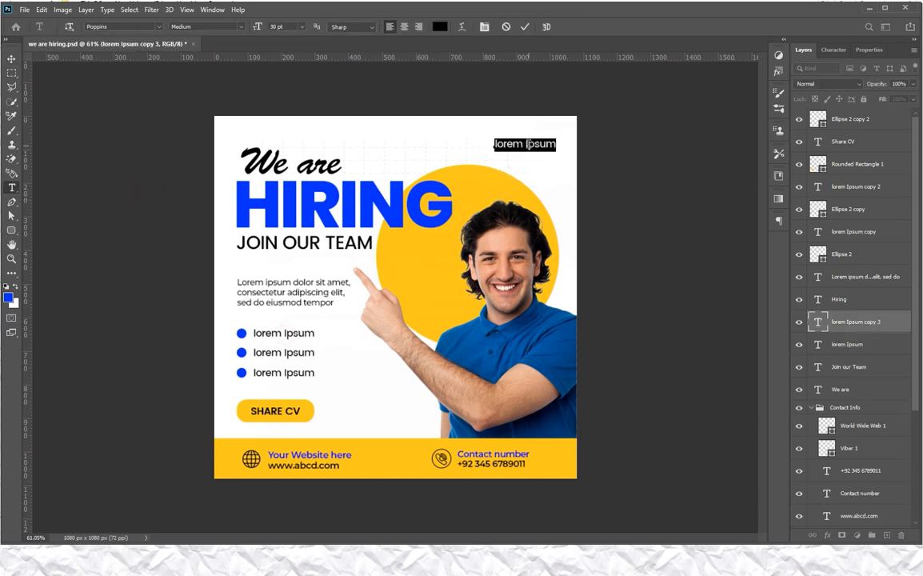
type("Jo")
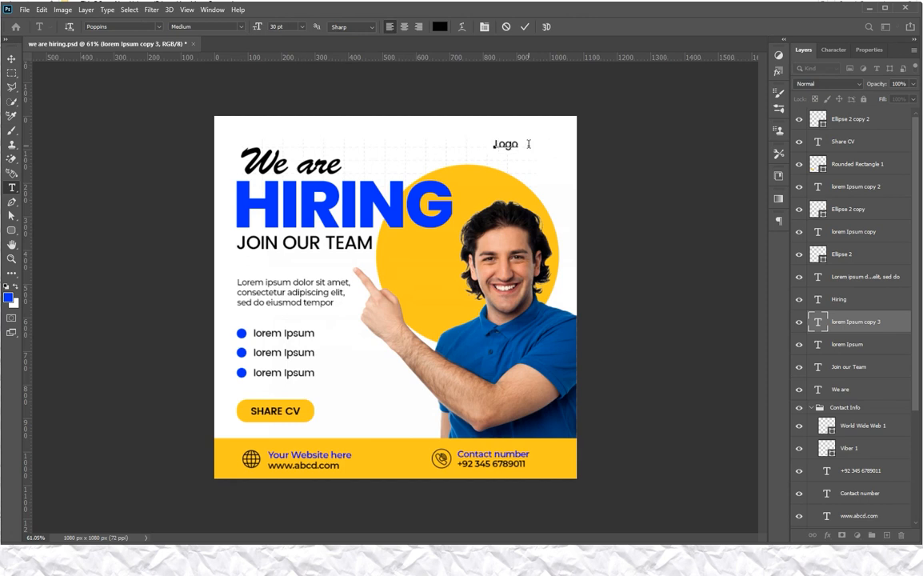
key("ctrl+Return")
key("v")
left_click_drag(513, 147, 544, 146)
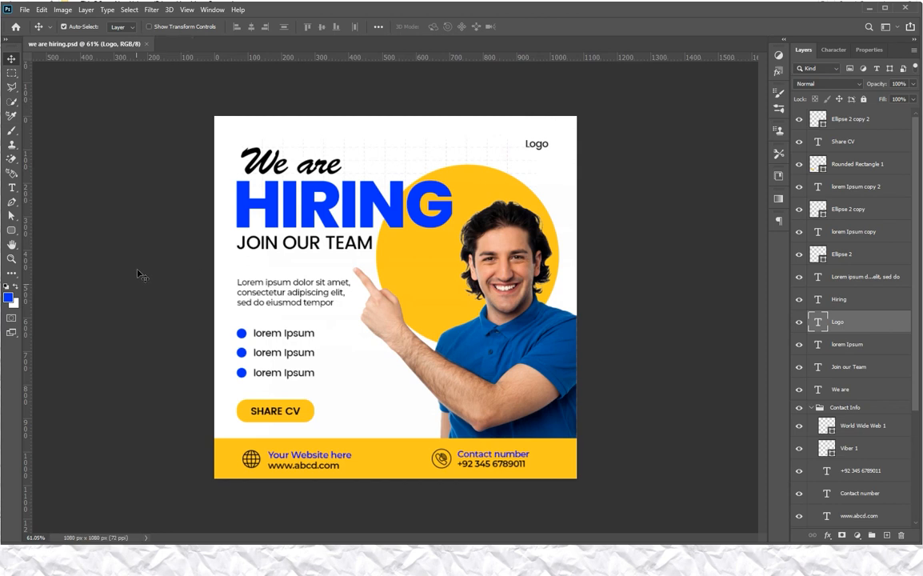
Step: Draw a yellow 106 × 162 px rounded rectangle across the canvas's top edge, center it on the Logo text and send it behind the text
key("u")
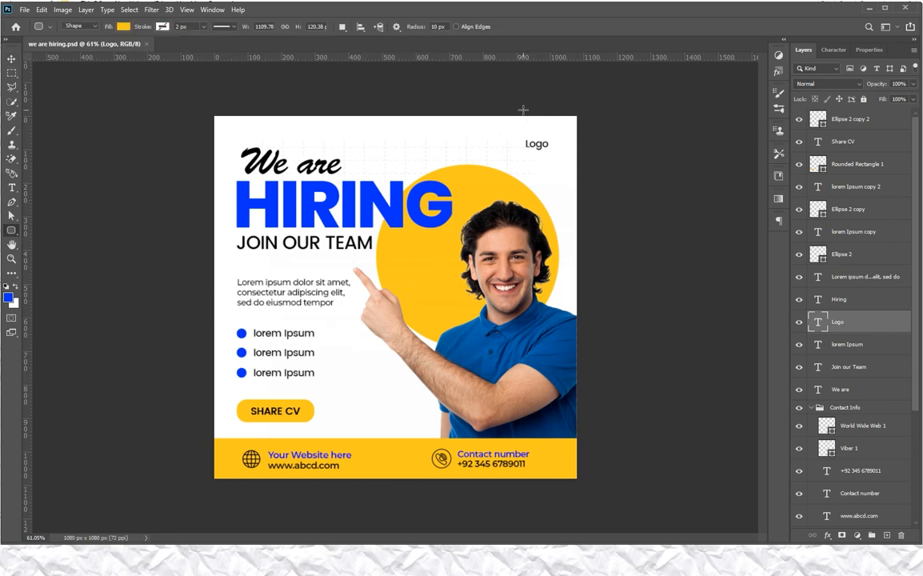
left_click_drag(523, 109, 558, 164)
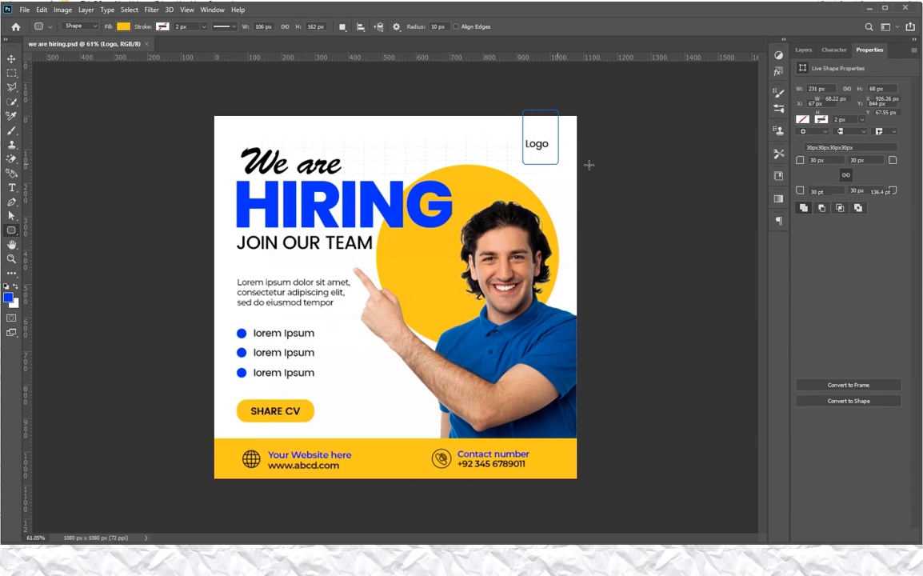
key("v")
left_click_drag(551, 149, 543, 145)
key("ctrl+bracketleft")
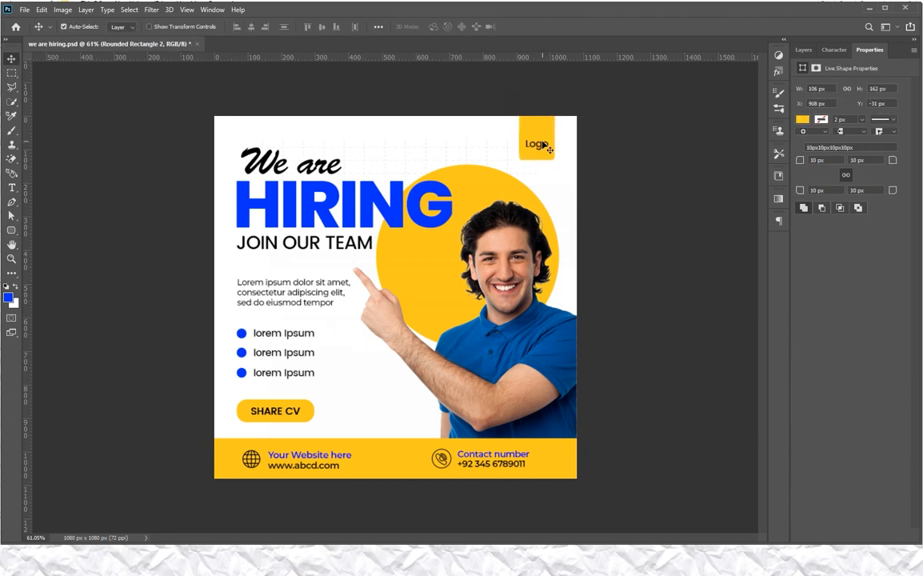
left_click(618, 168)
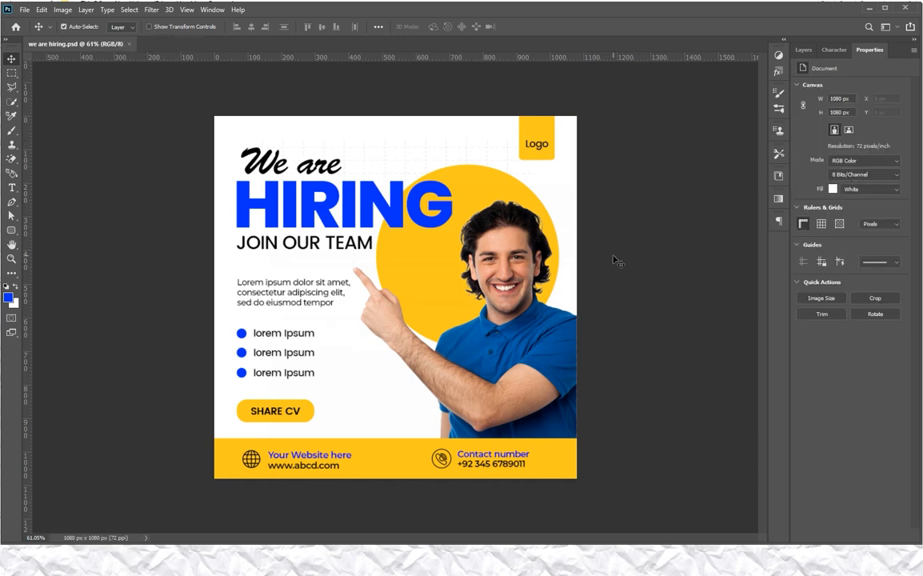